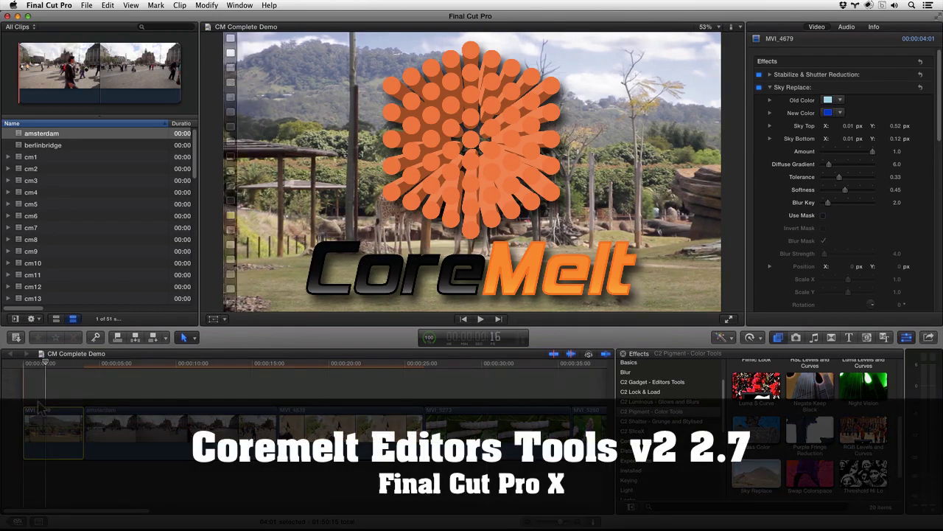
- Play the giraffe clip, compare Sky Replace off and on twice, then display its sky mask
key(space)
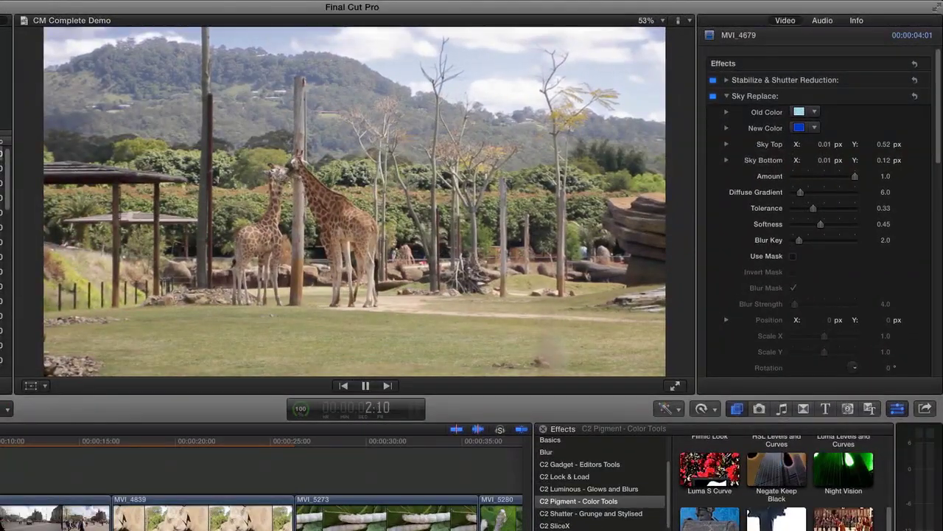
key(space)
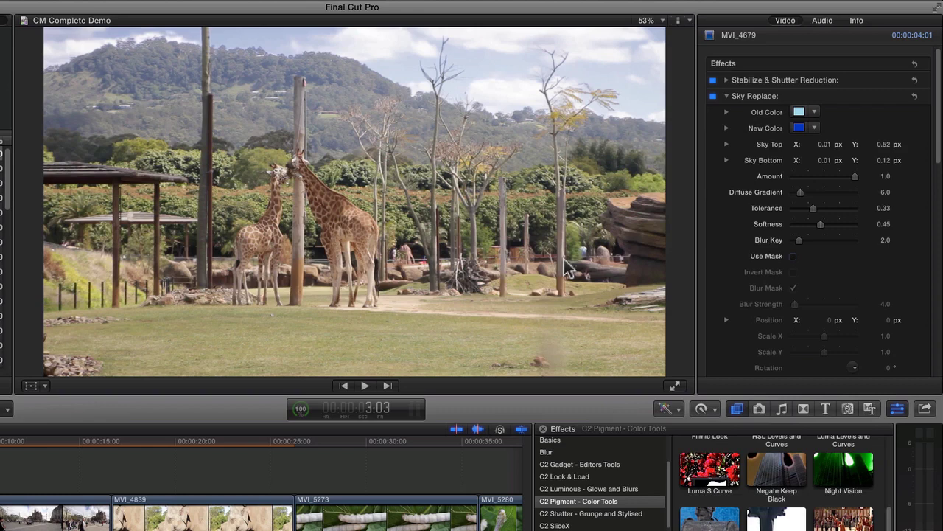
click(713, 96)
click(713, 96)
click(712, 96)
click(713, 96)
click(766, 96)
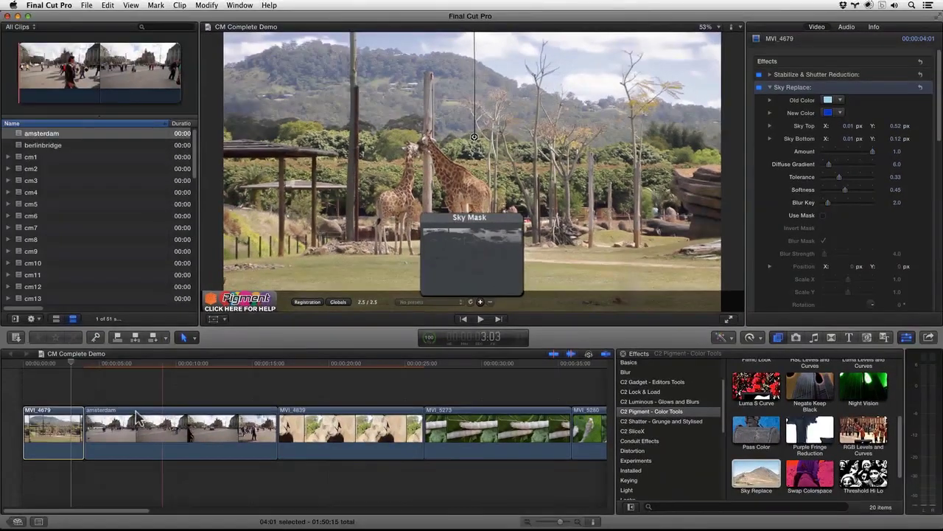
- Apply Sky Replace to the amsterdam clip and play it back
click(119, 436)
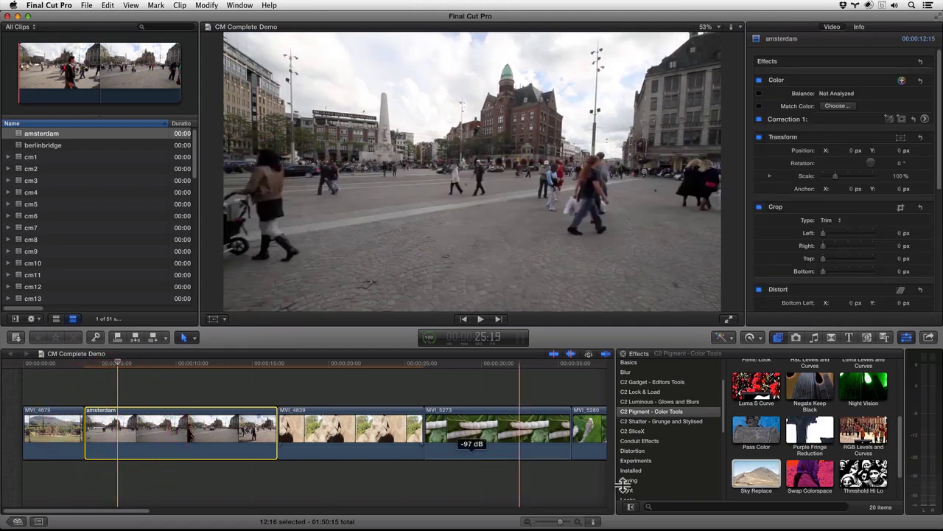
drag(775, 491, 160, 431)
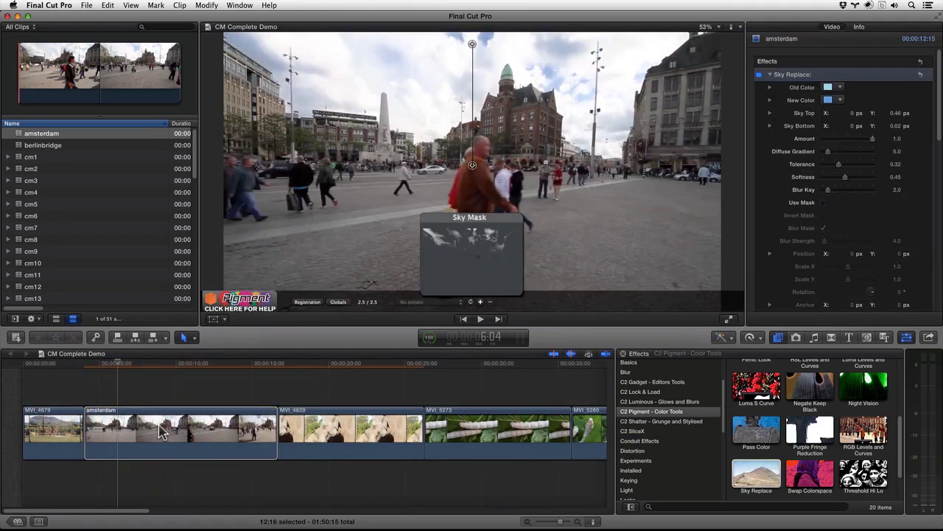
click(161, 431)
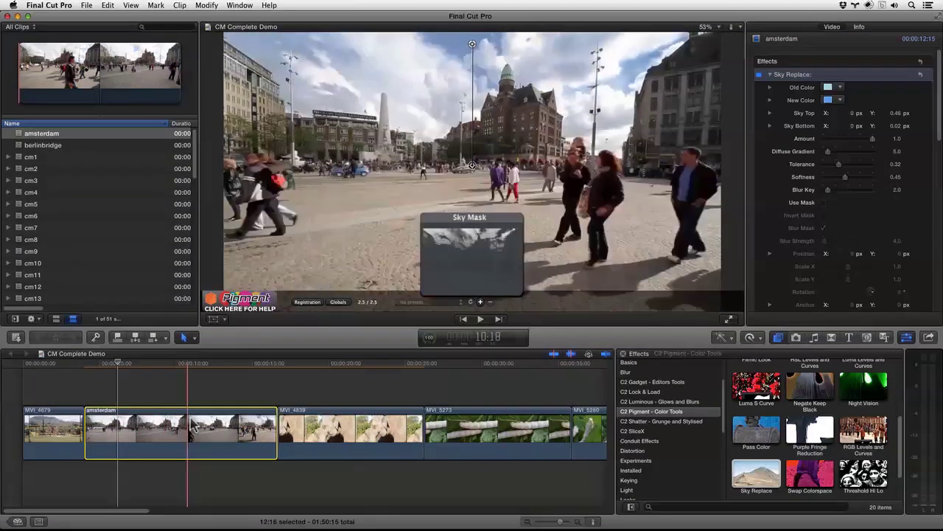
key(space)
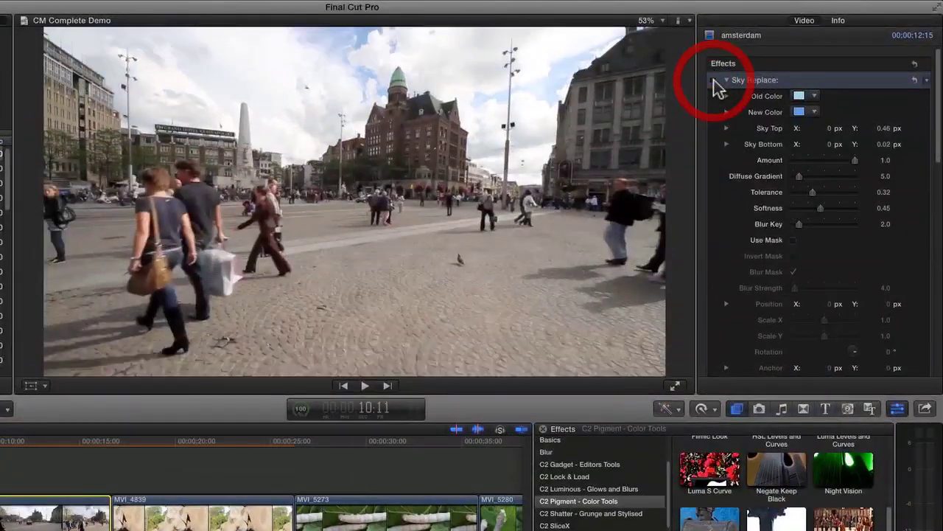
- Make the replacement sky a deeper blue, lower Tolerance slightly, and enable Use Mask
click(718, 87)
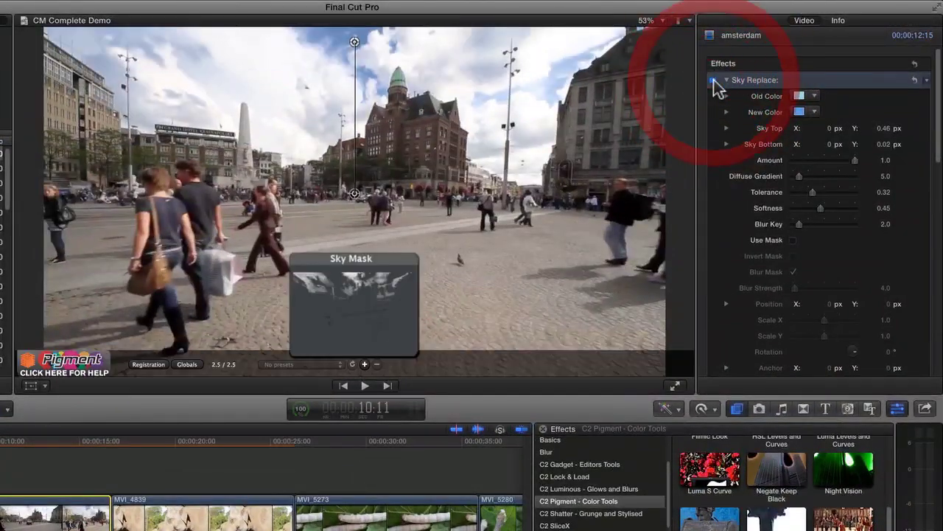
right_click(799, 113)
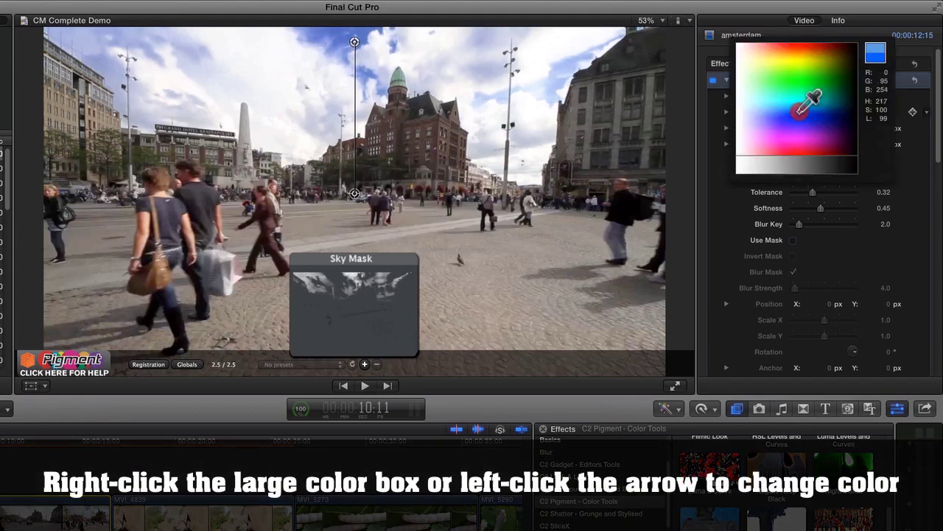
drag(799, 112, 827, 127)
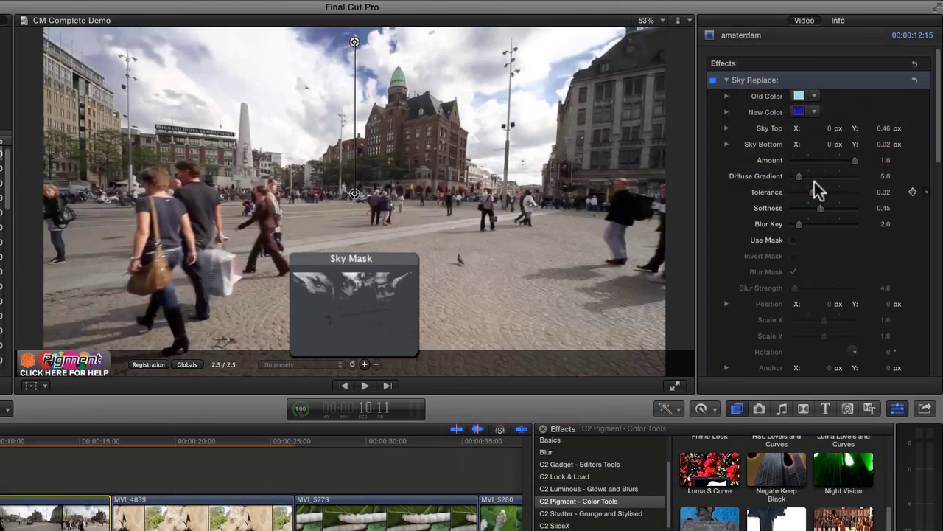
drag(817, 194, 812, 194)
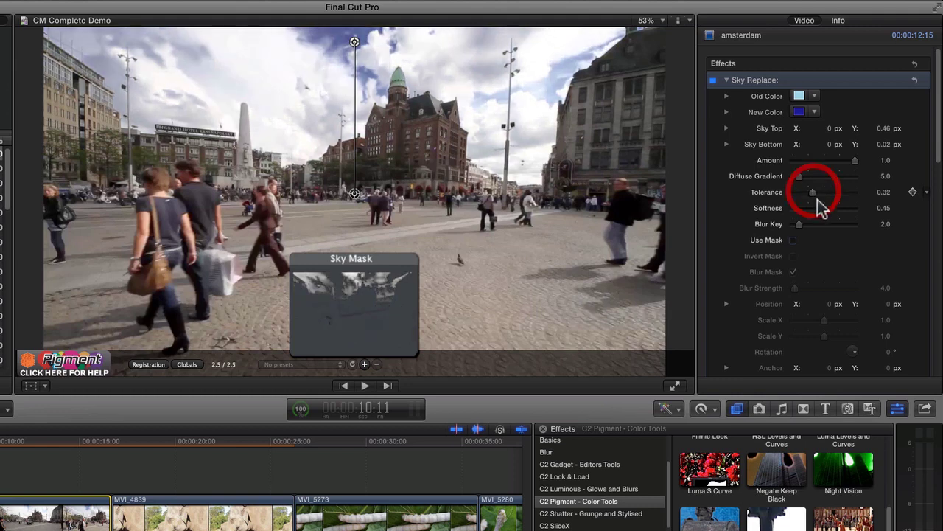
click(793, 240)
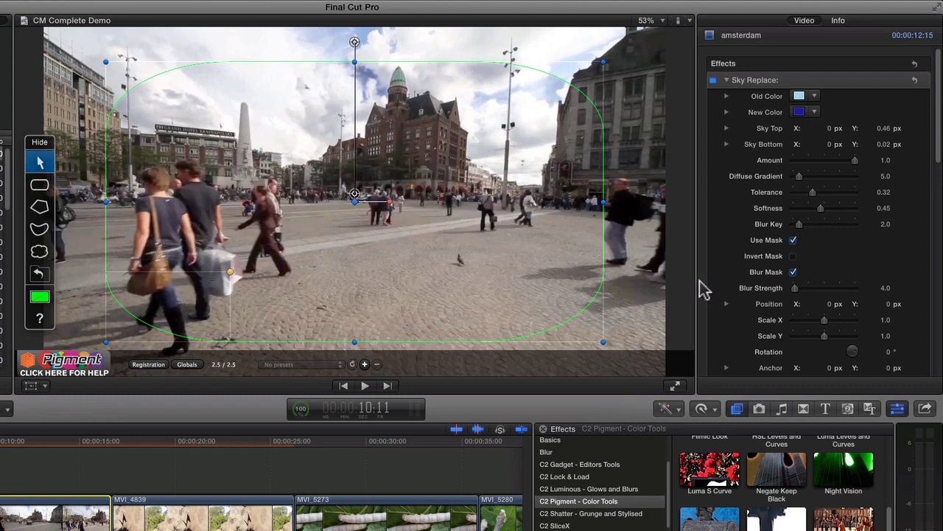
- Turn the Sky Replace mask off, then play elephant clip MVI_4839 comparing Diffusion off and on
click(793, 240)
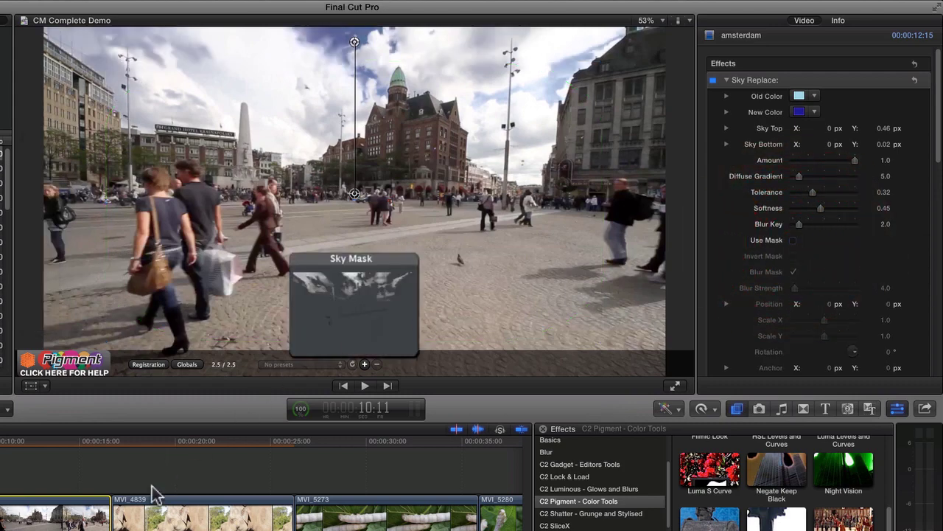
click(145, 521)
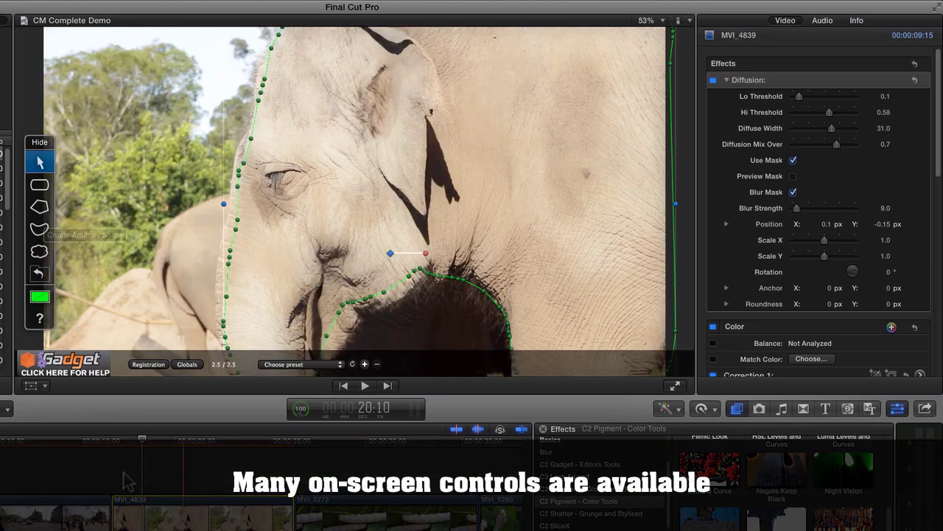
key(space)
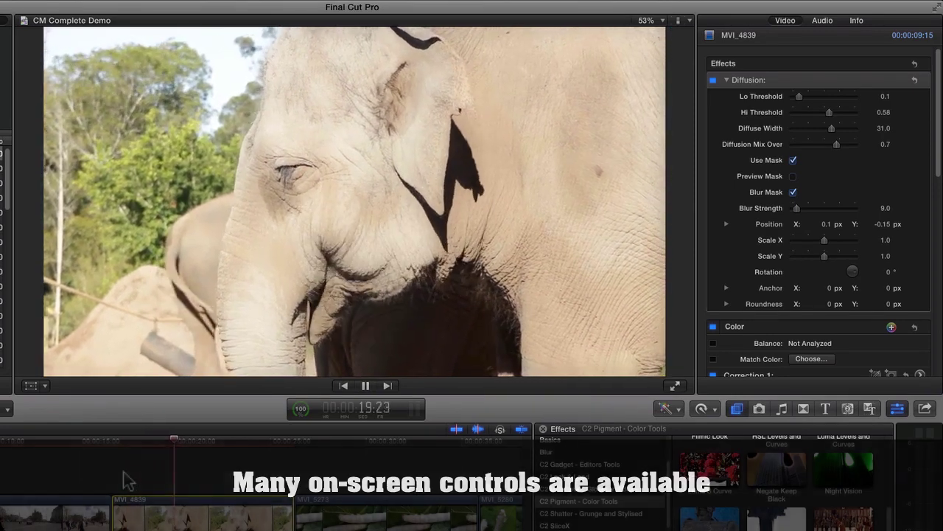
key(space)
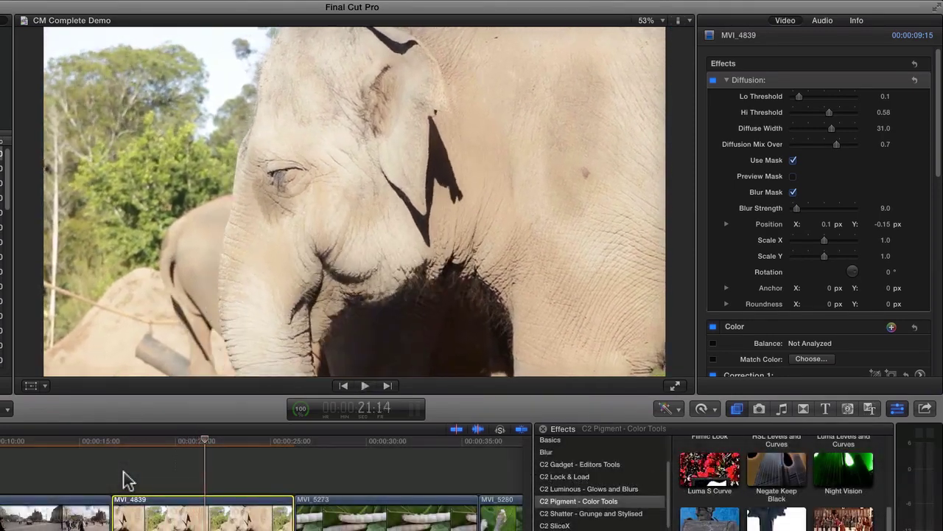
click(712, 81)
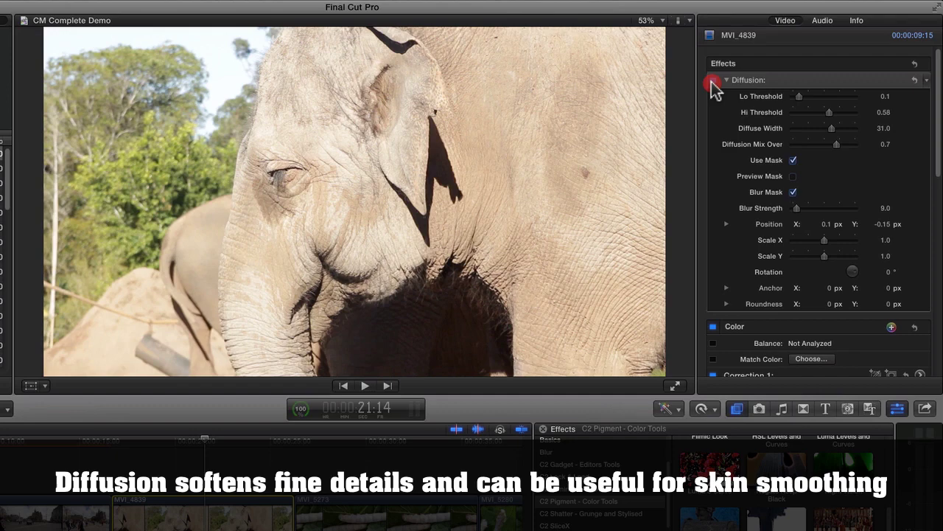
click(712, 80)
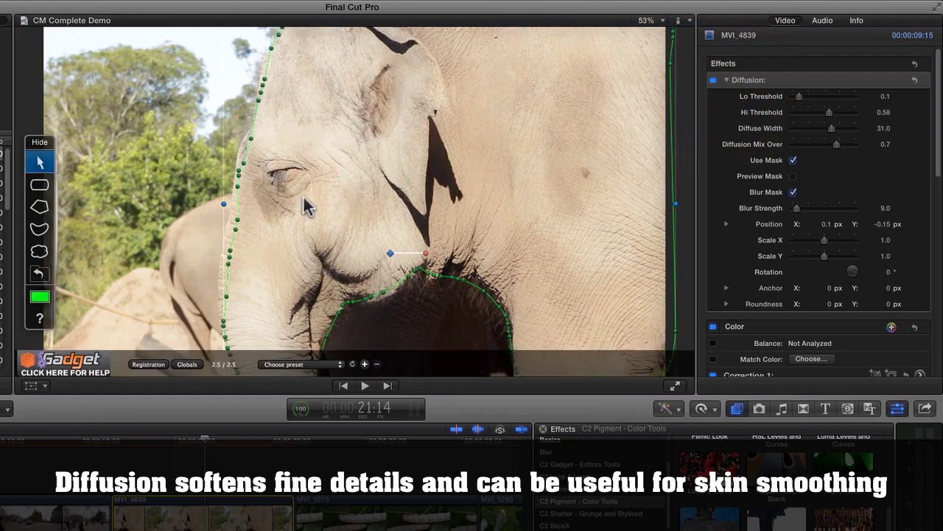
- Reset Diffusion, re-enable its mask and move the mask down over the elephant's face
click(914, 80)
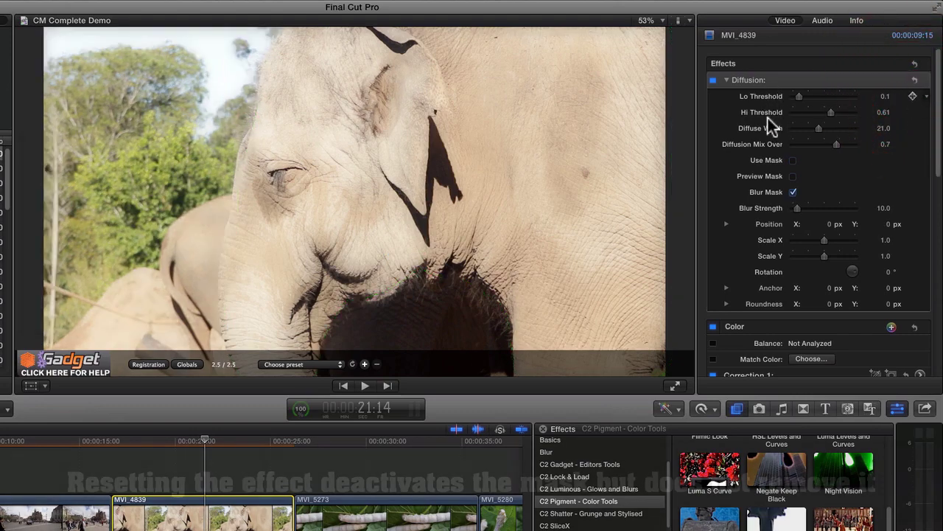
click(794, 161)
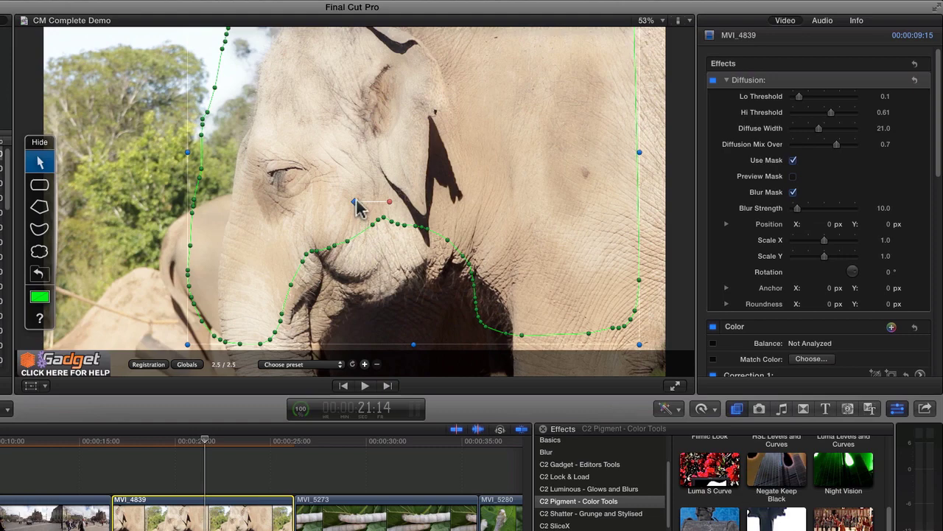
drag(355, 200, 393, 224)
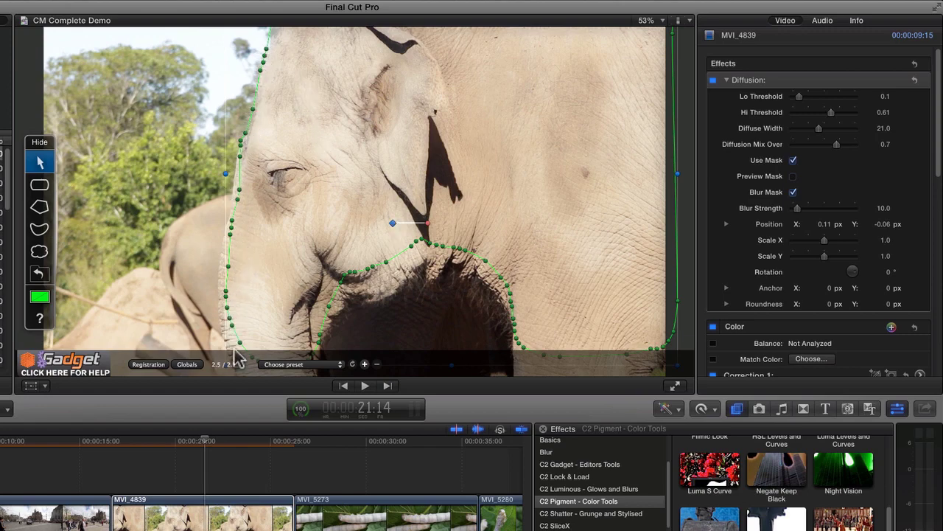
drag(395, 228, 385, 248)
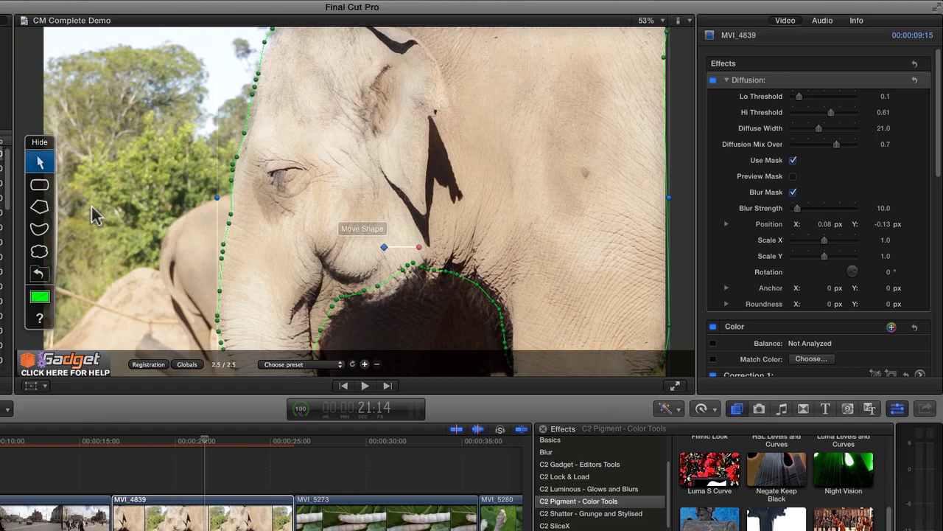
- Draw a freehand mask along the elephant's forehead, adjust cheek anchors and add a point near the eye
click(41, 186)
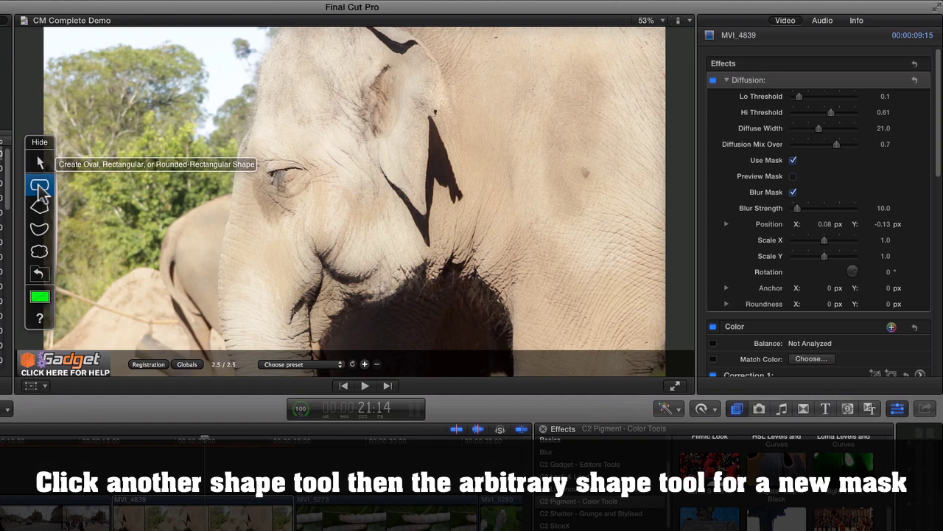
click(40, 253)
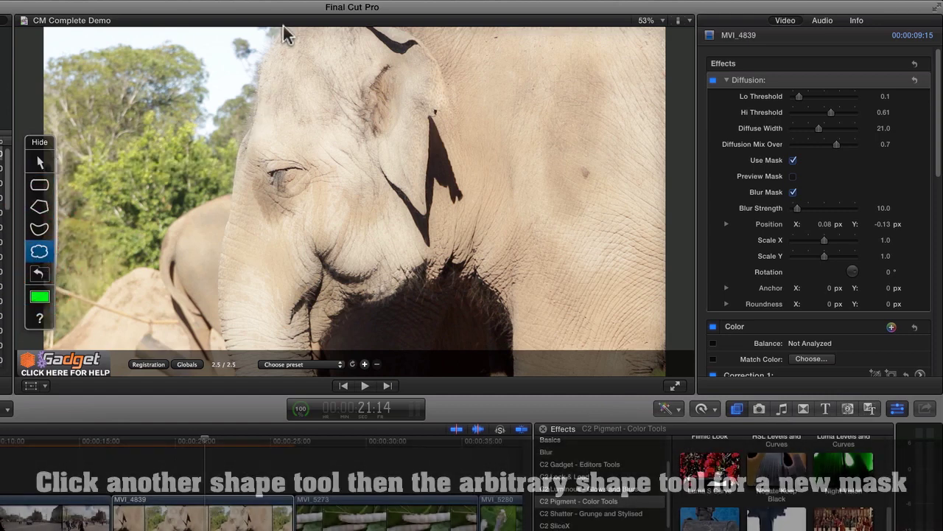
mouse_move(276, 39)
mouse_down()
mouse_move(227, 240)
mouse_move(226, 326)
mouse_move(249, 379)
mouse_move(317, 382)
mouse_move(340, 309)
mouse_move(407, 285)
mouse_move(428, 264)
mouse_move(487, 280)
mouse_move(511, 312)
mouse_move(518, 380)
mouse_move(554, 388)
mouse_move(663, 381)
mouse_move(675, 325)
mouse_move(680, 174)
mouse_move(676, 36)
mouse_move(667, 26)
mouse_move(287, 31)
mouse_up()
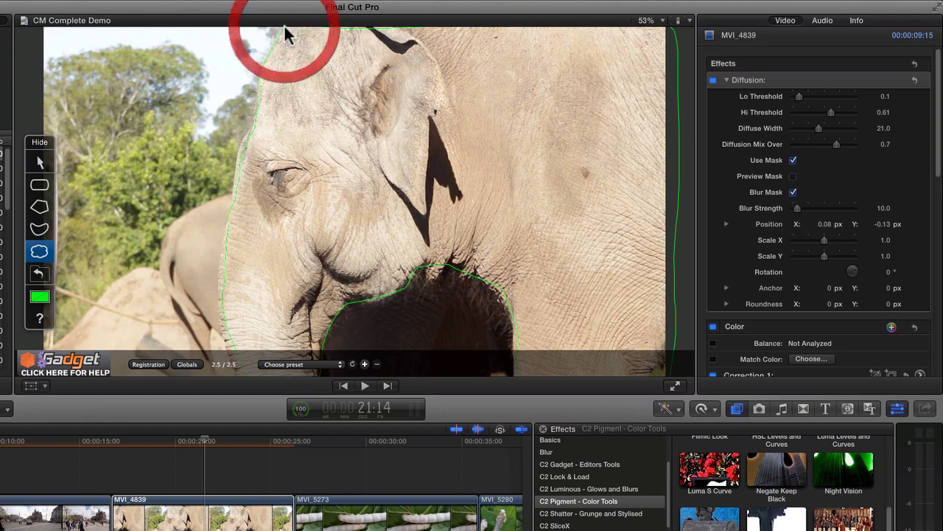
click(229, 231)
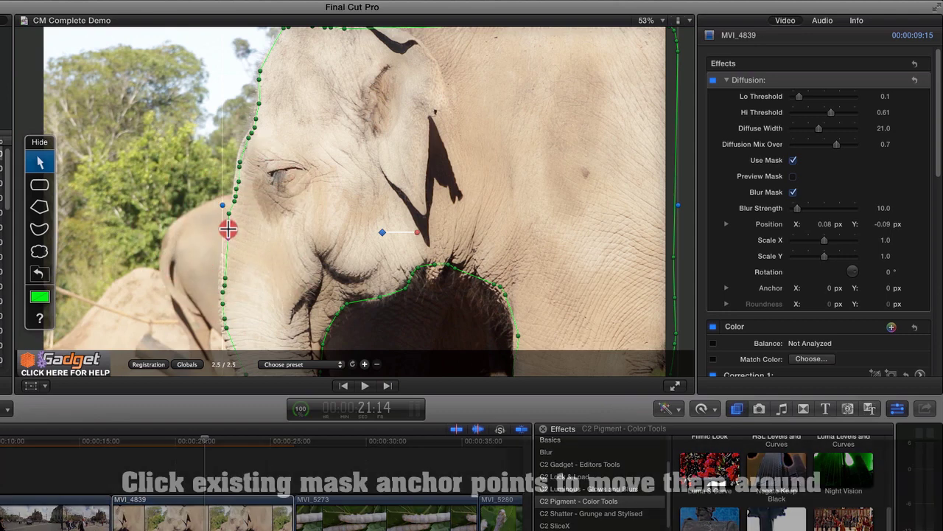
click(227, 234)
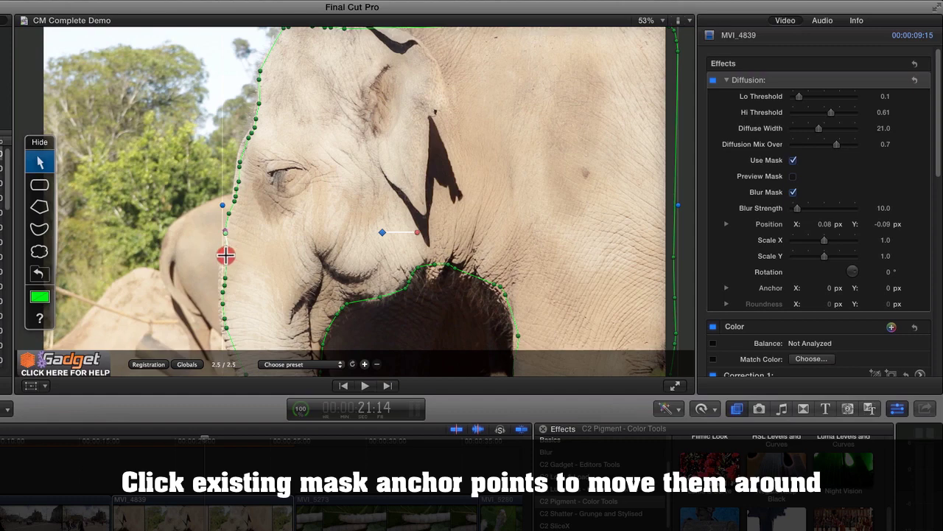
click(221, 255)
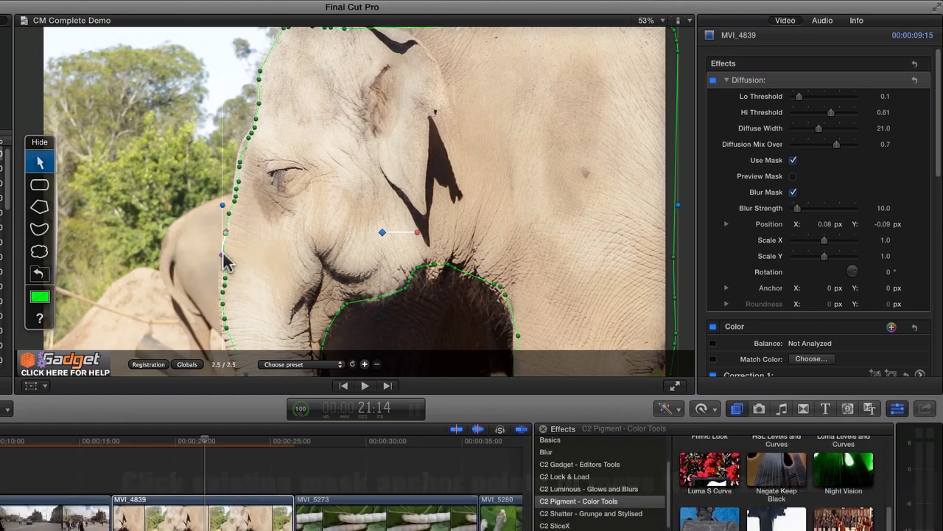
click(244, 152)
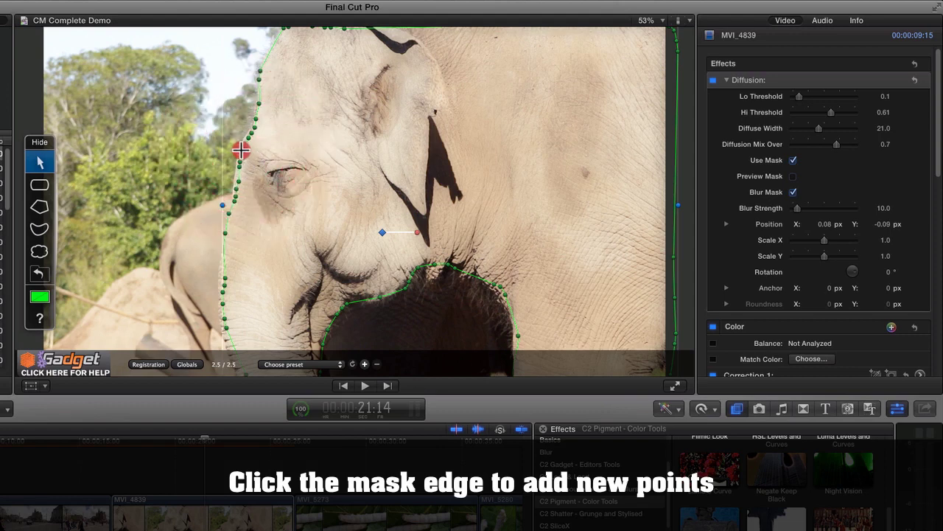
click(241, 150)
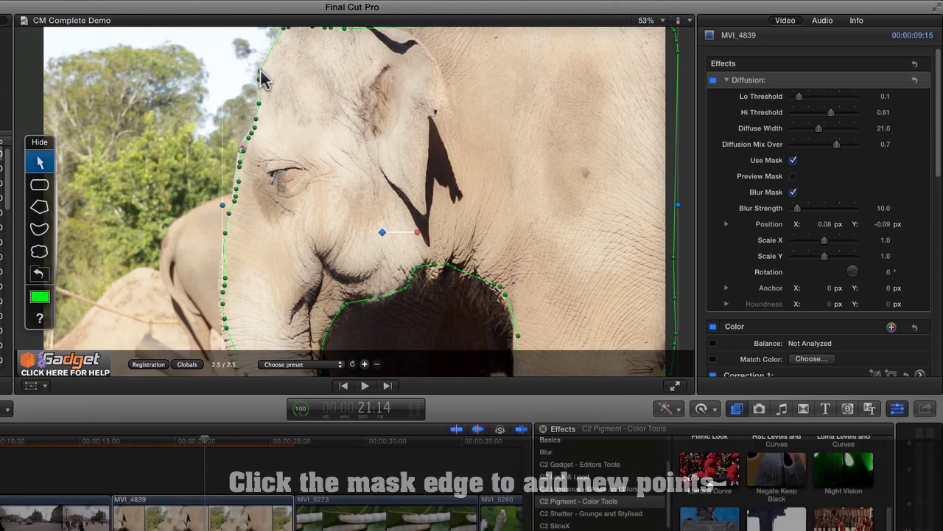
- Delete two mask points on the forehead, leaving point interpolation unchanged
alt+click(261, 73)
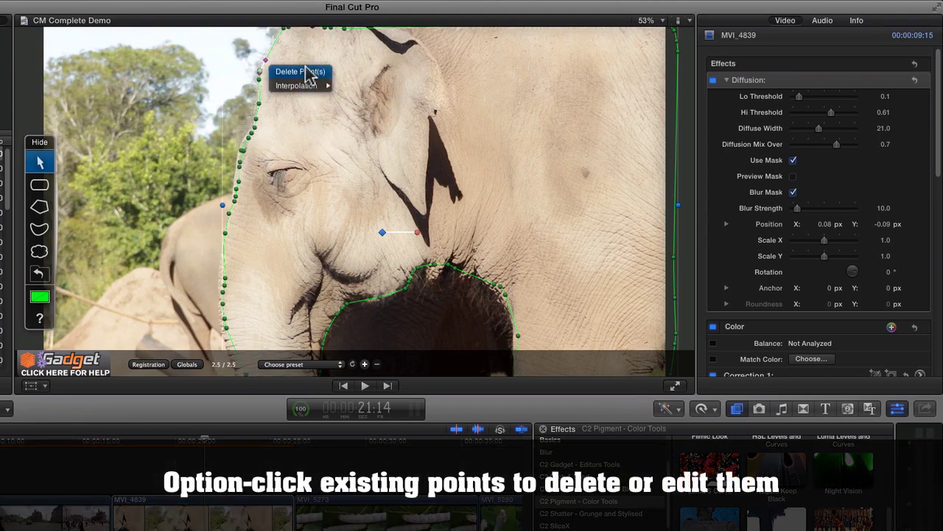
click(307, 72)
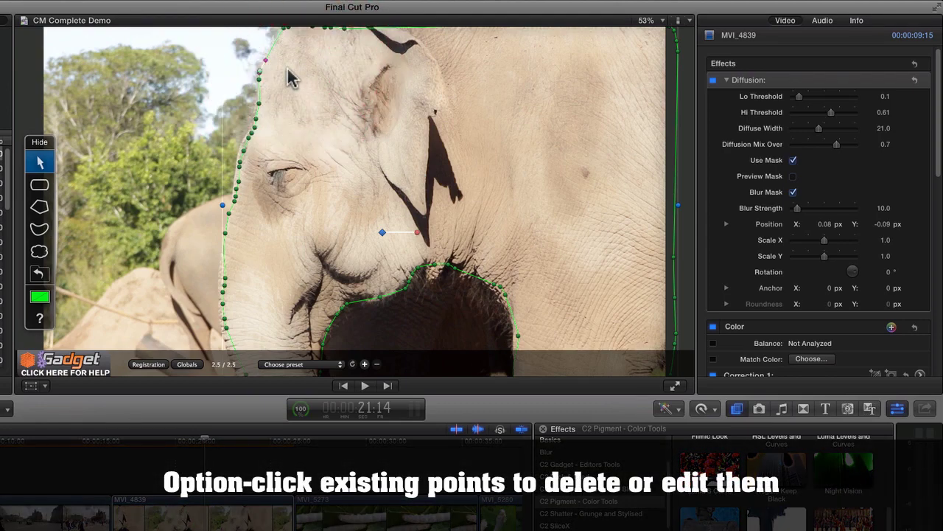
alt+click(259, 71)
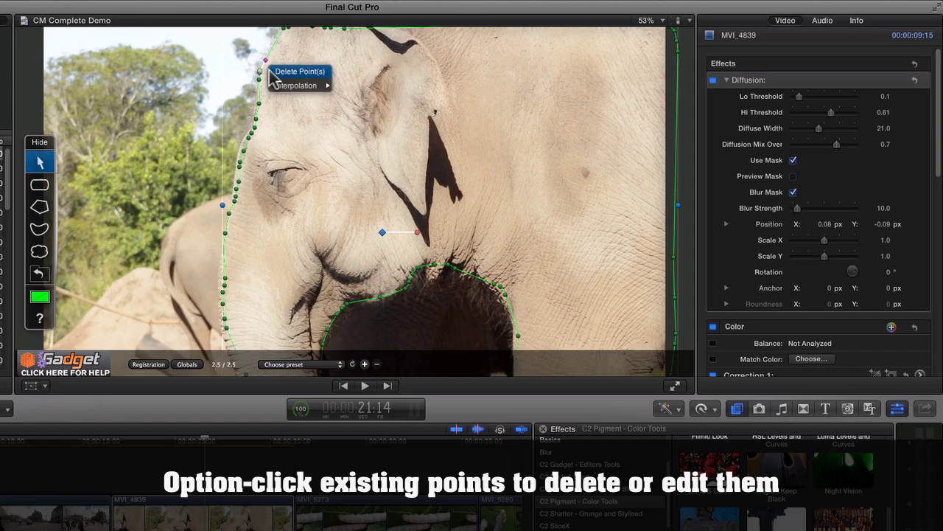
click(281, 73)
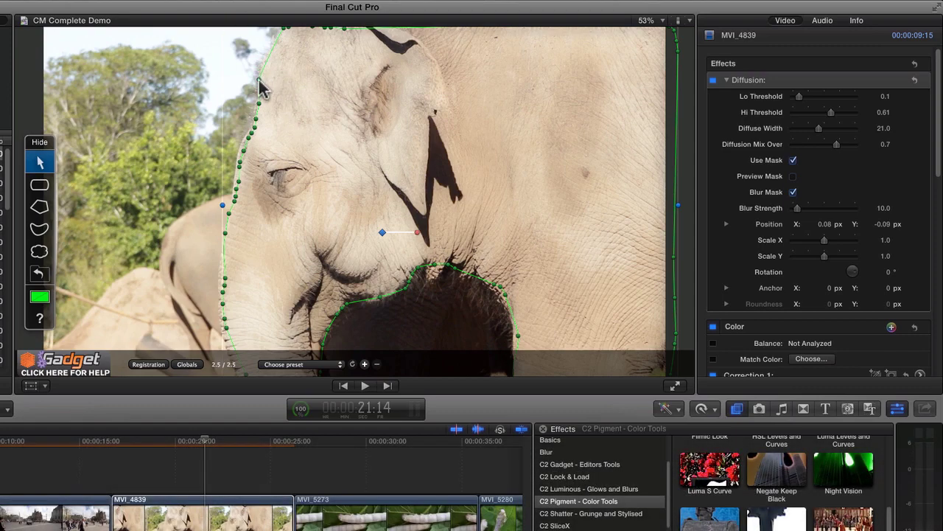
right_click(258, 80)
mouse_move(294, 94)
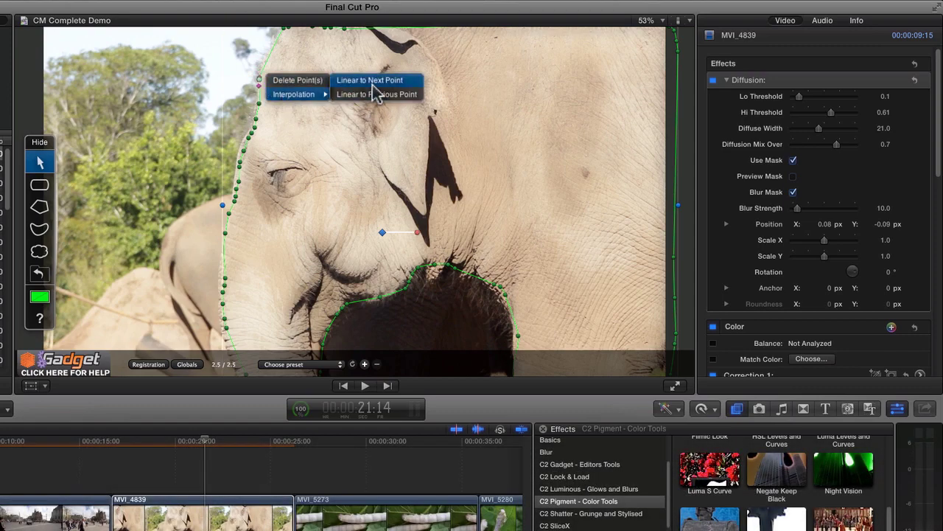
click(300, 42)
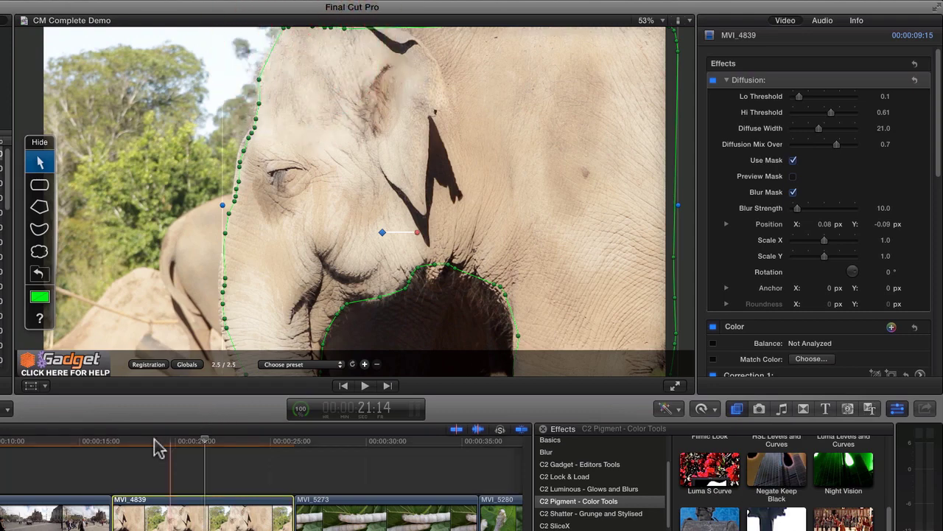
- Preview the masked elephant clip from about 16 seconds
click(130, 445)
key(space)
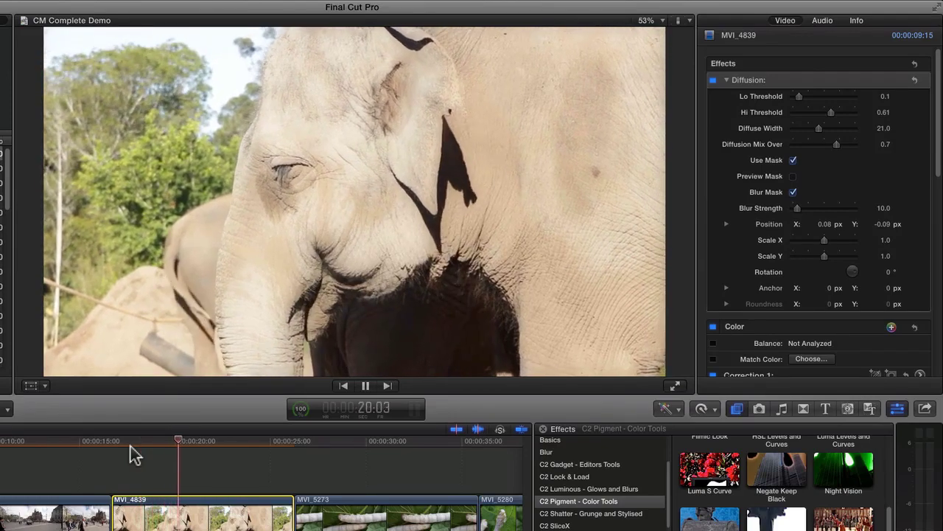
key(space)
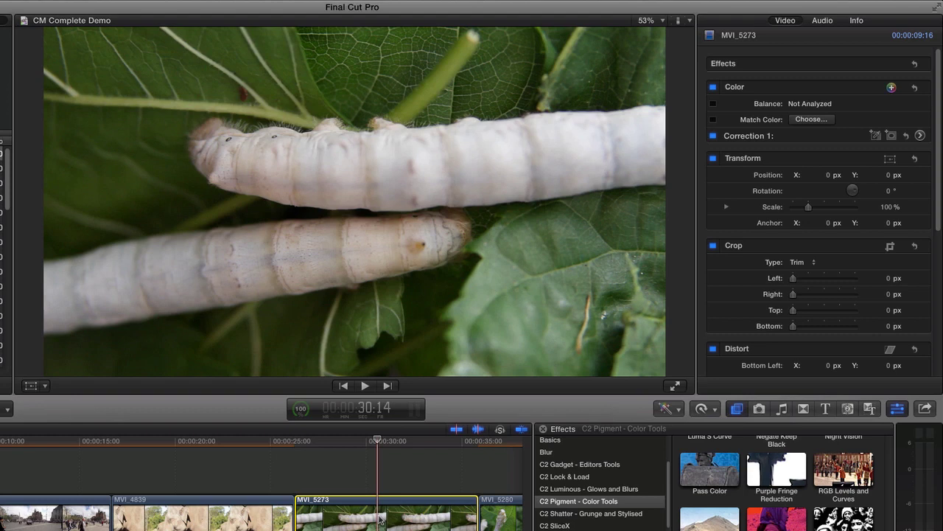
- Paste the copied MVI_5273 as a connected clip starting at the original's first frame
key(Up)
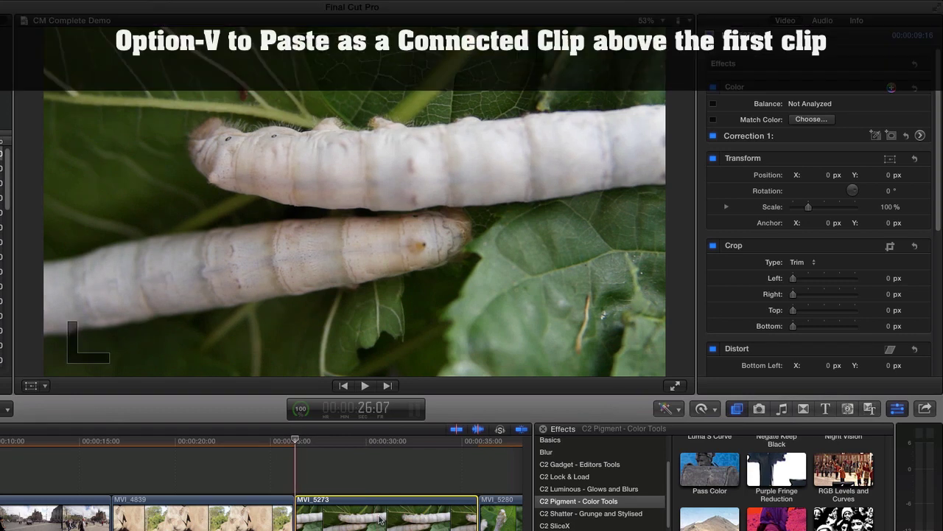
key(alt+v)
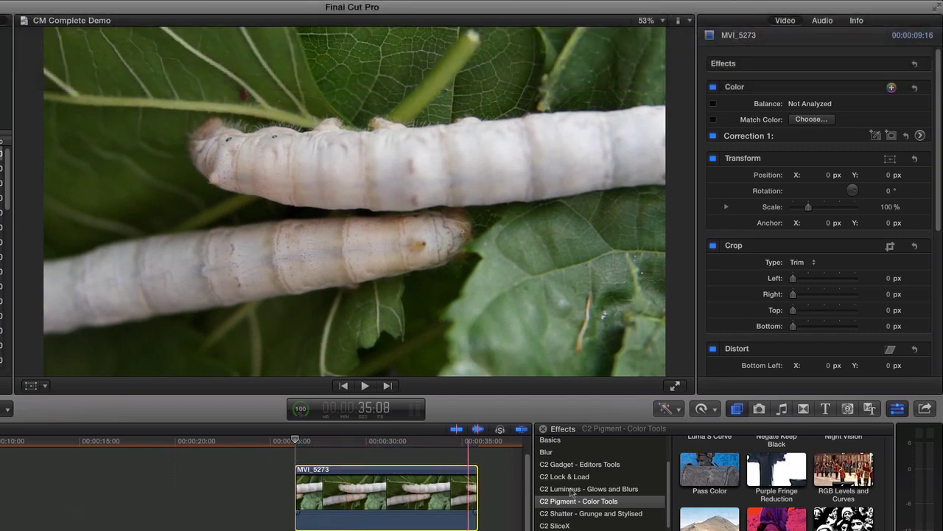
- Apply Shape Mask Layer from C2 Gadget - Editors Tools to the silkworm copy and trace the front caterpillar freehand
click(594, 465)
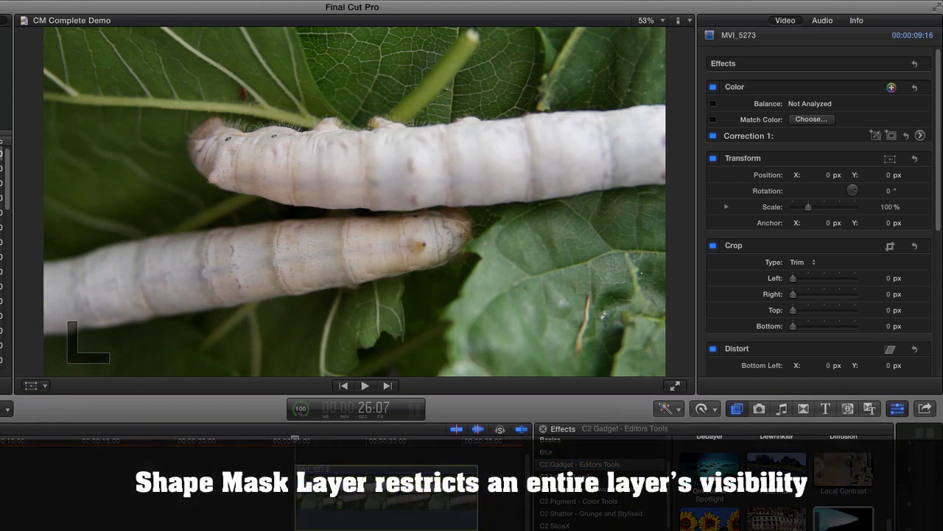
drag(340, 504, 340, 505)
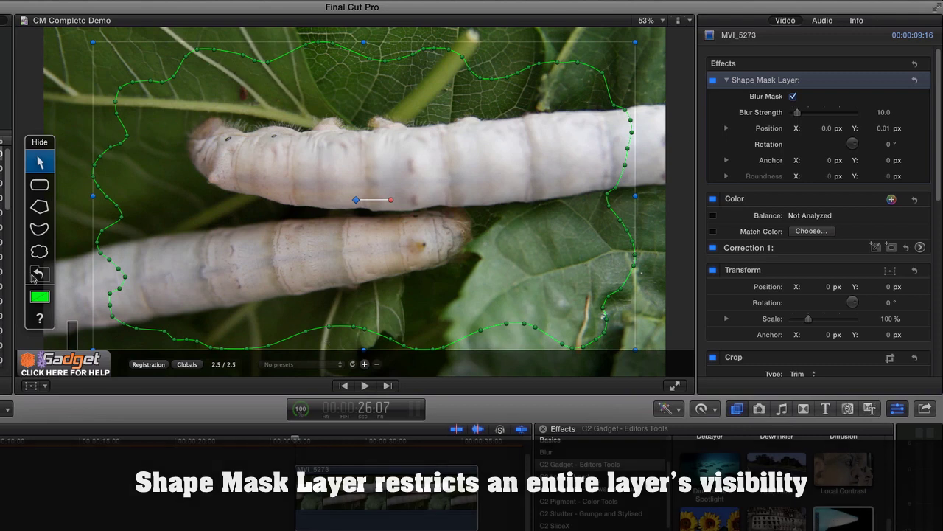
click(39, 254)
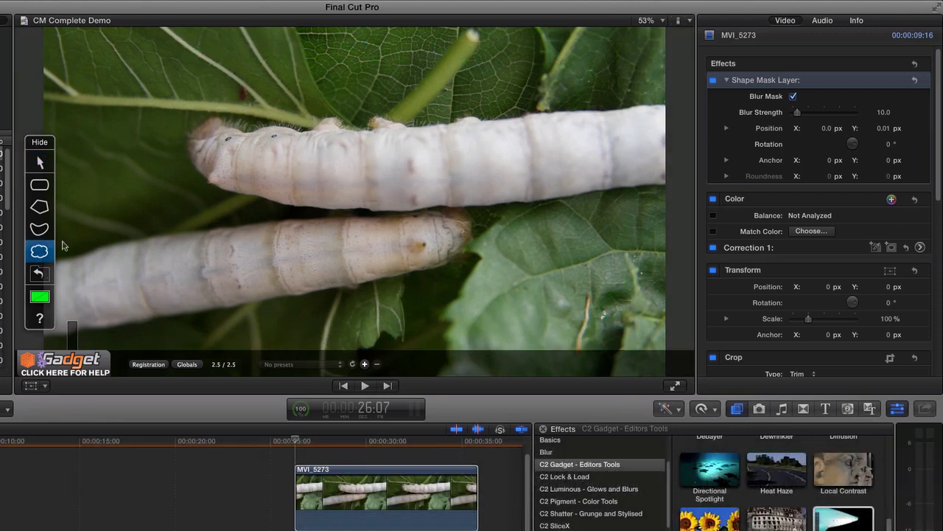
mouse_move(227, 131)
mouse_down()
mouse_move(189, 137)
mouse_move(205, 182)
mouse_move(283, 204)
mouse_move(491, 204)
mouse_move(677, 176)
mouse_move(673, 113)
mouse_move(654, 103)
mouse_move(510, 122)
mouse_move(325, 118)
mouse_up()
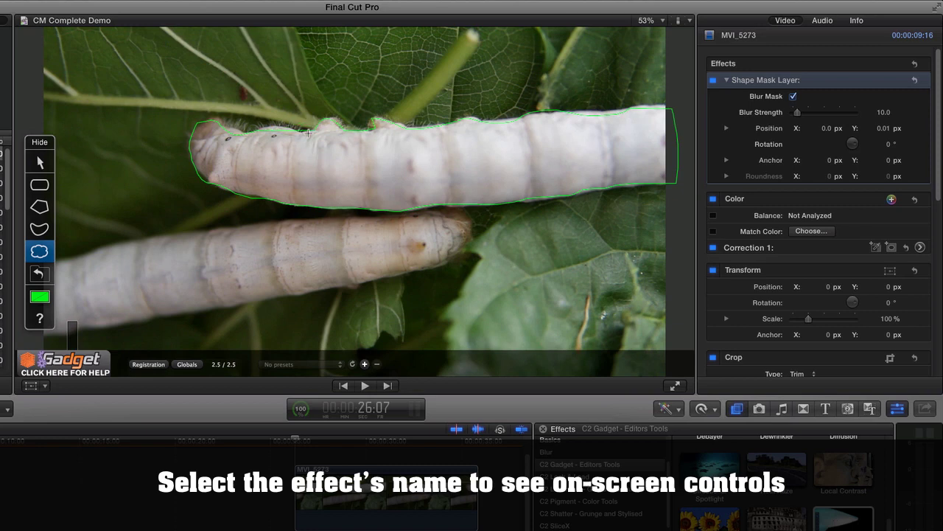
drag(264, 130, 269, 134)
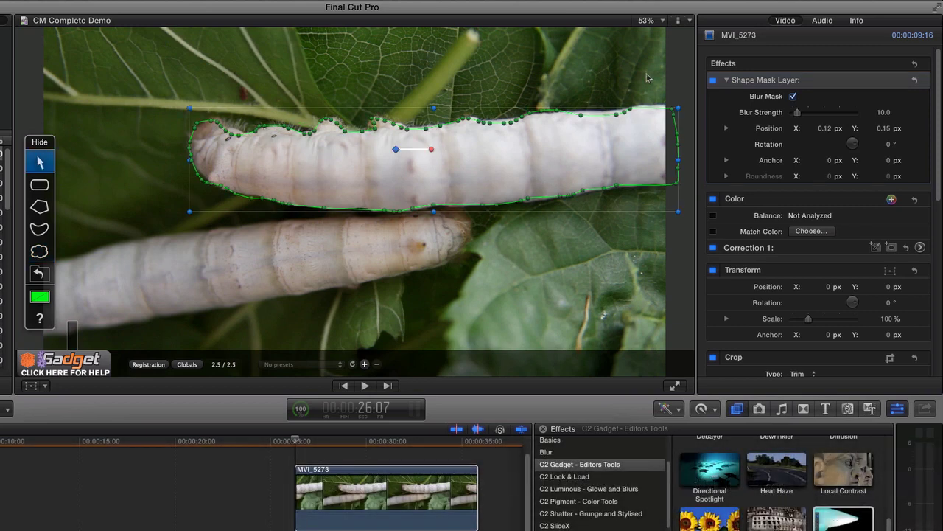
click(921, 249)
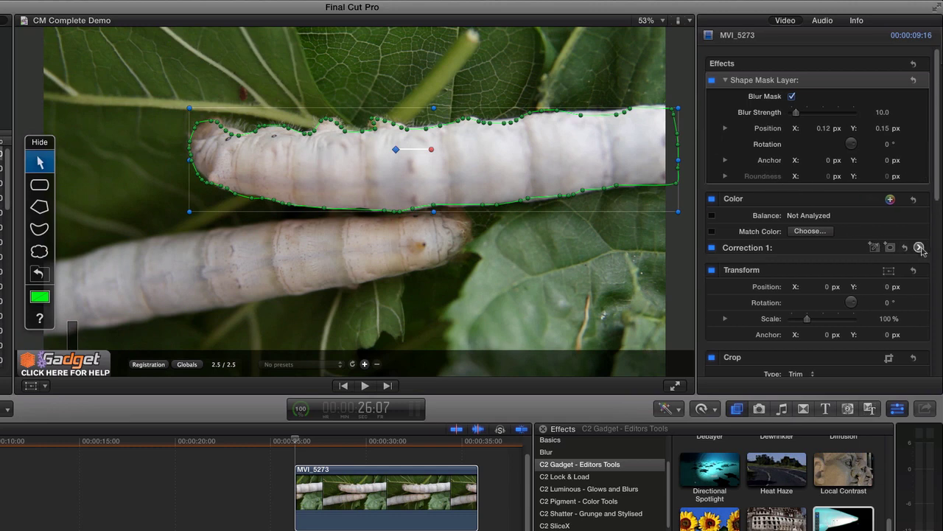
- Shift Correction 1's Global colour toward a strong yellow, then return to the Video inspector
drag(777, 145, 829, 164)
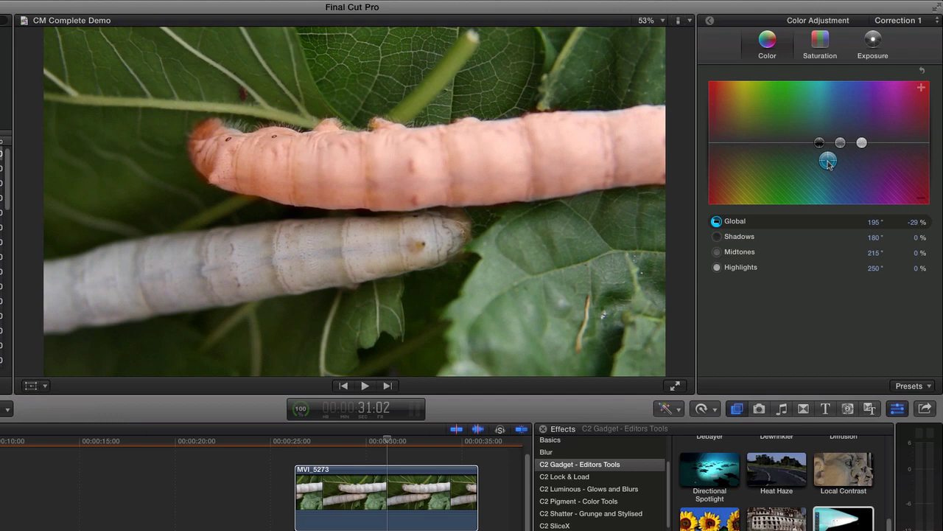
drag(828, 164, 752, 126)
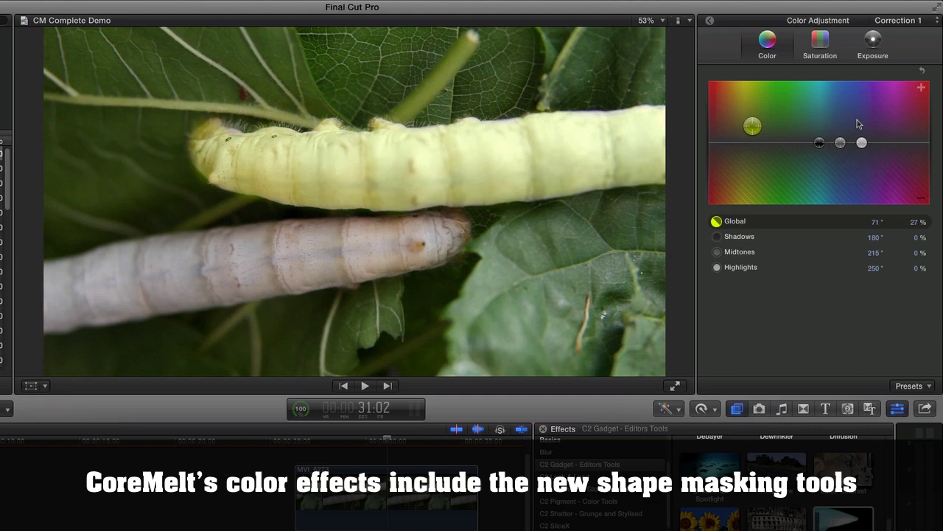
drag(754, 128, 751, 122)
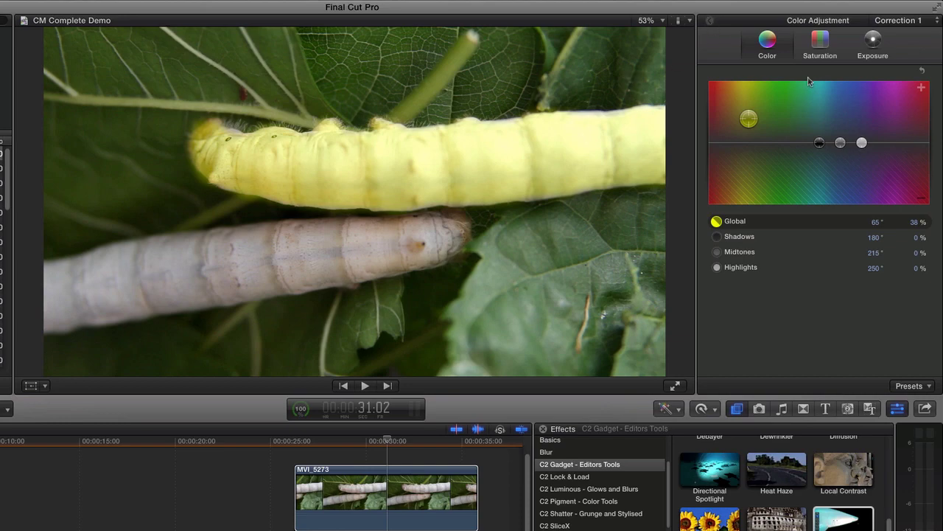
key(super+4)
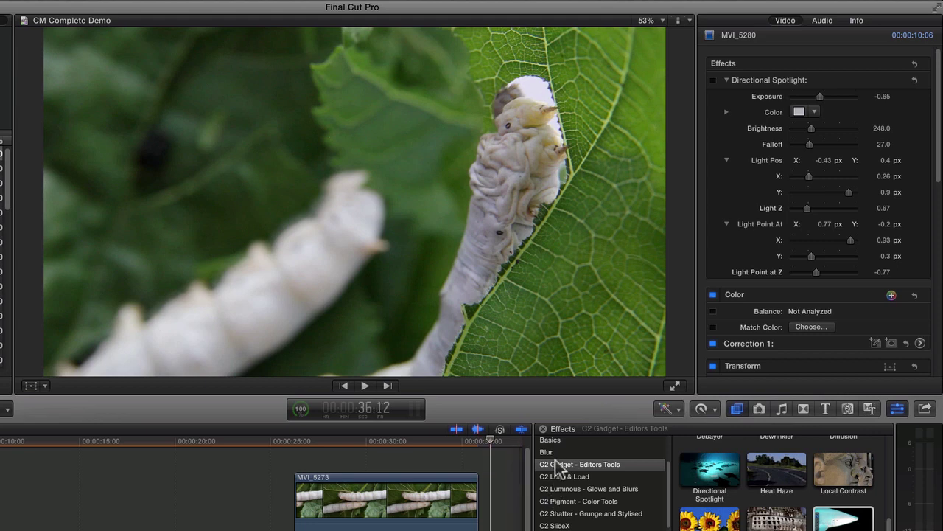
- Play MVI_5280, enable Directional Spotlight and set Light Point At X 0.71, Y -0.16, Z 0.19
key(space)
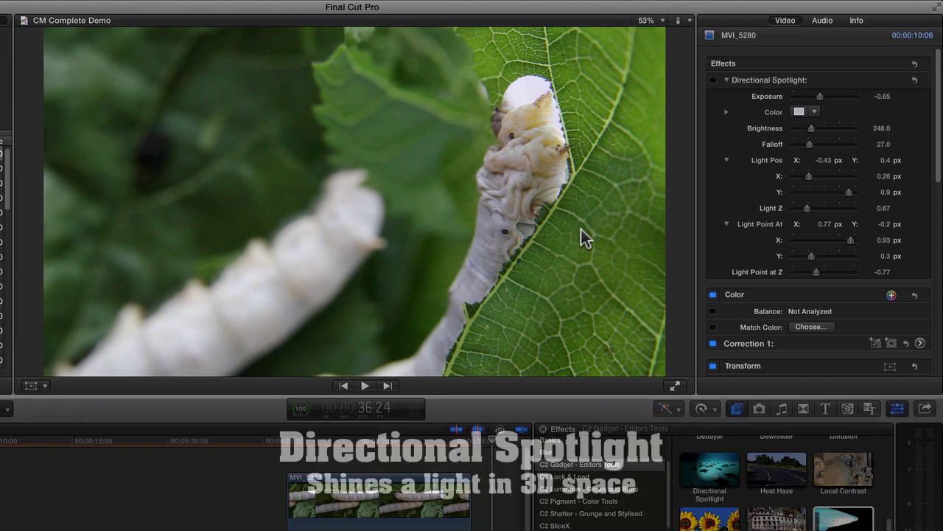
click(713, 80)
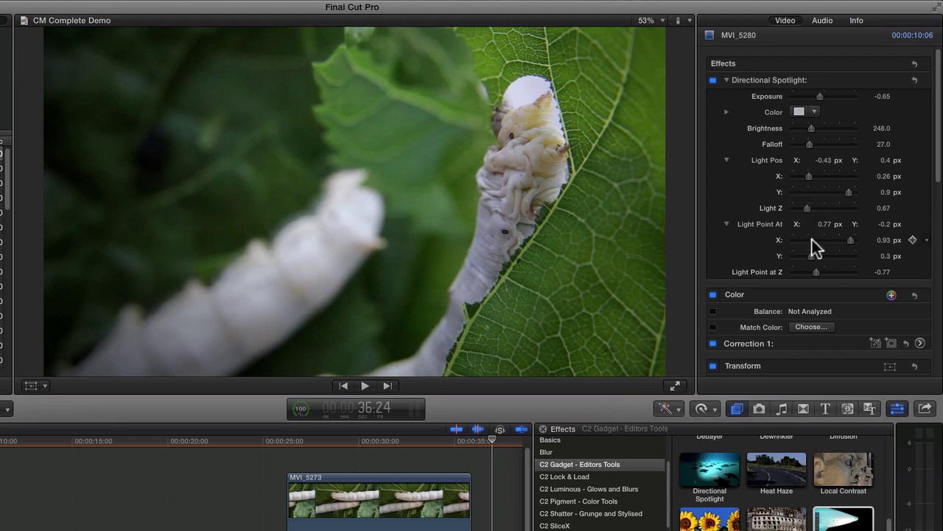
drag(848, 245, 828, 272)
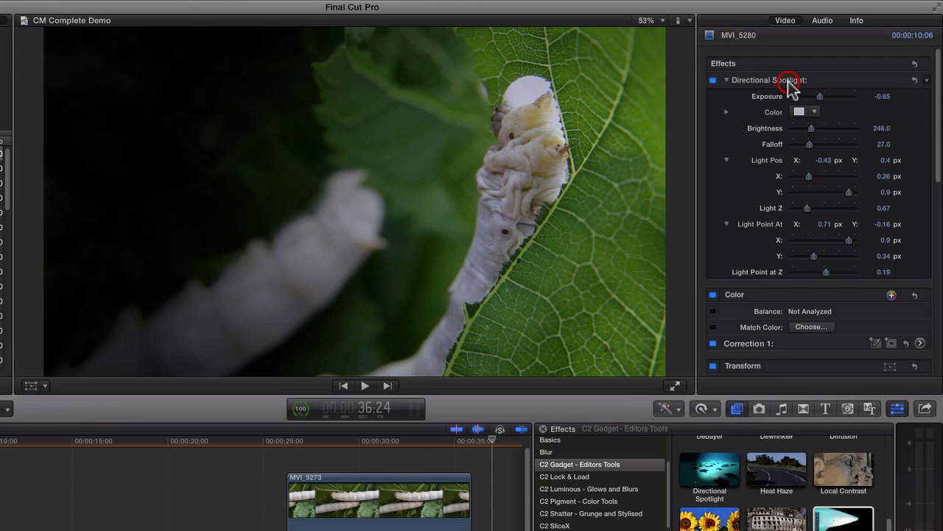
- Aim the spotlight at X 0.54, Y 0.02 with brightness 256.5, falloff 24.2, then preview
click(788, 79)
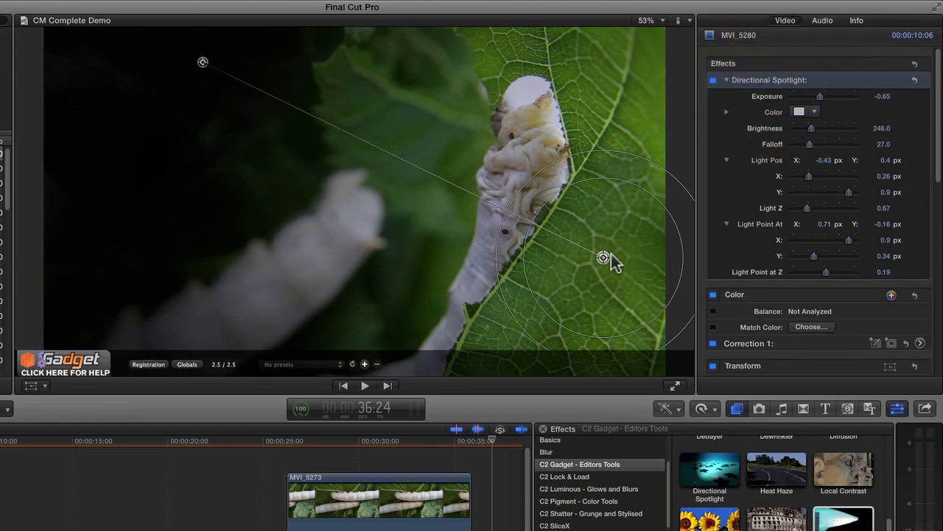
drag(603, 257, 563, 229)
mouse_move(498, 190)
mouse_down()
mouse_move(489, 184)
mouse_move(497, 189)
mouse_up()
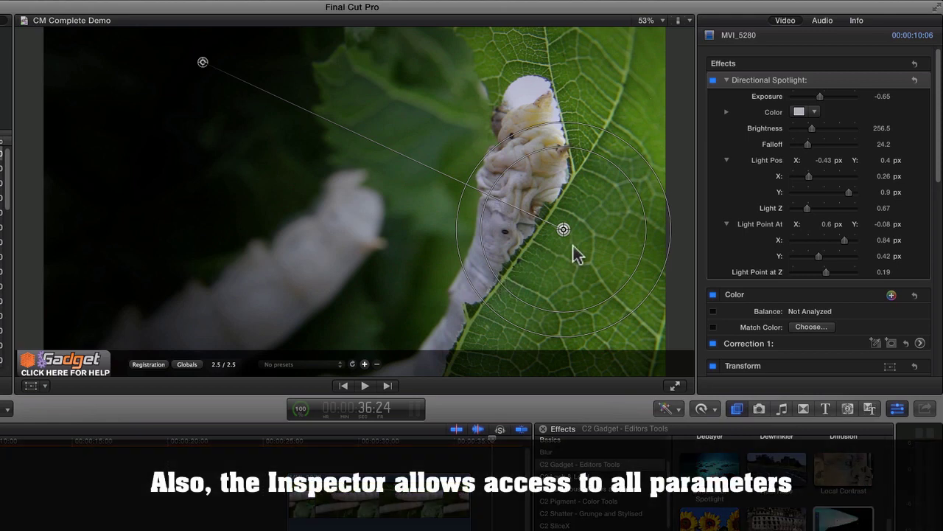
drag(563, 230, 544, 194)
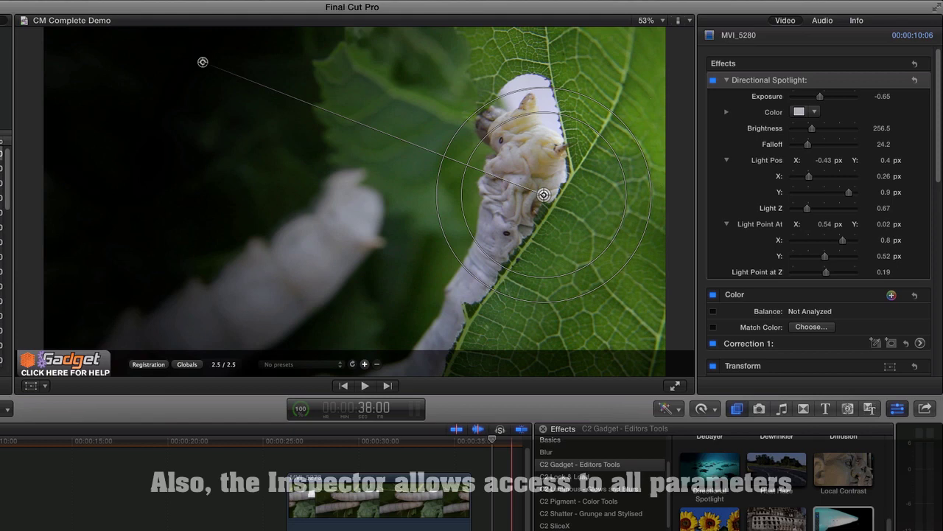
key(space)
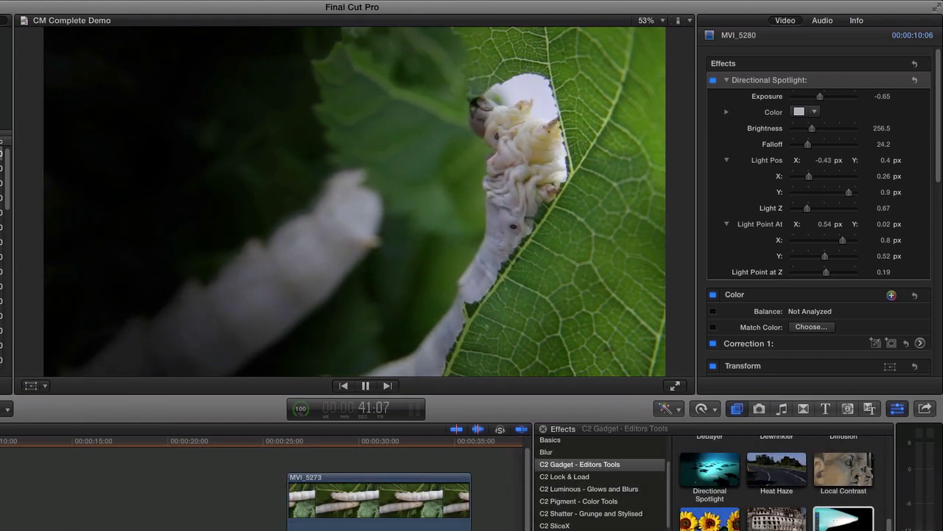
key(space)
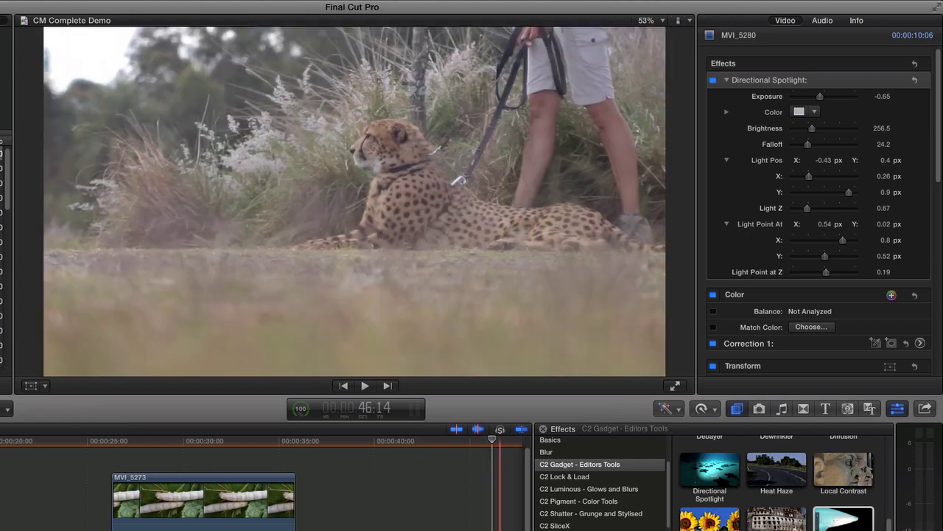
- Give cheetah clip MVI_4682 Local Contrast (Feature Size 120, Percentage 0.34), comparing it off and on
click(494, 523)
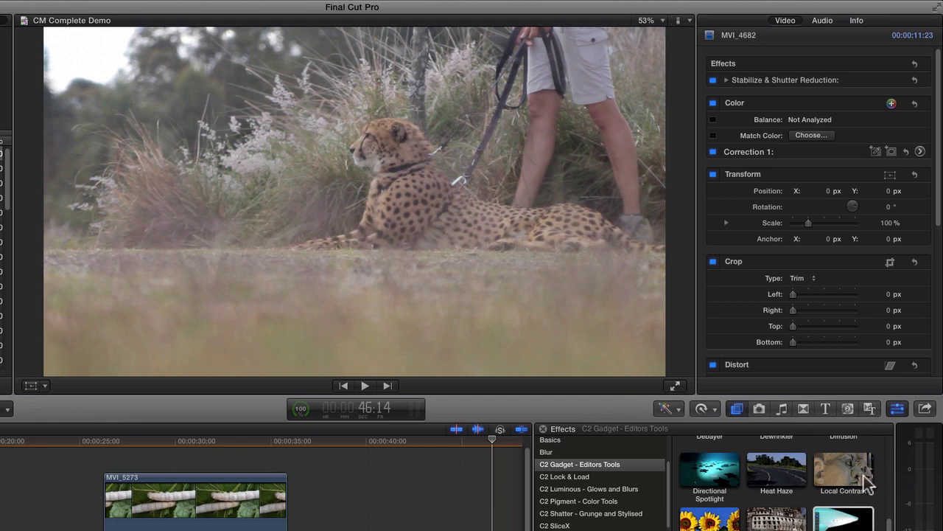
drag(846, 470, 503, 518)
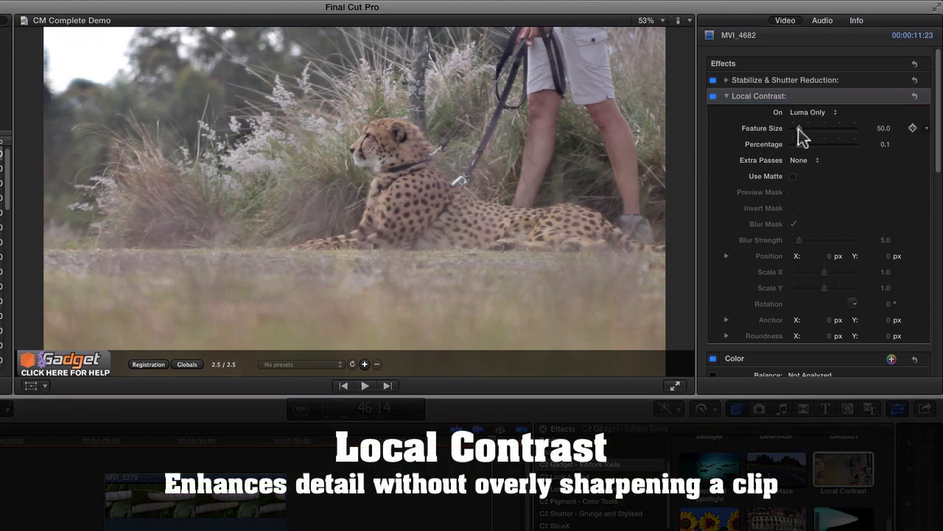
drag(800, 129, 818, 148)
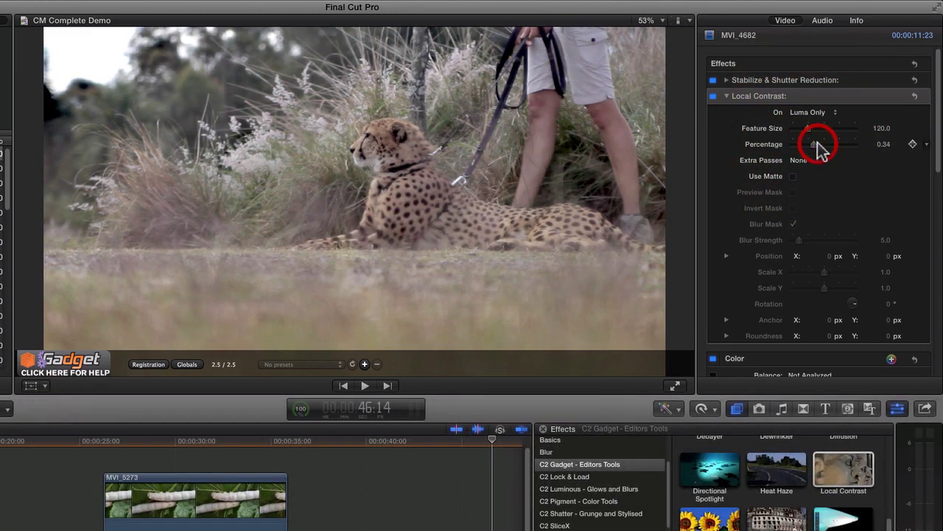
click(713, 96)
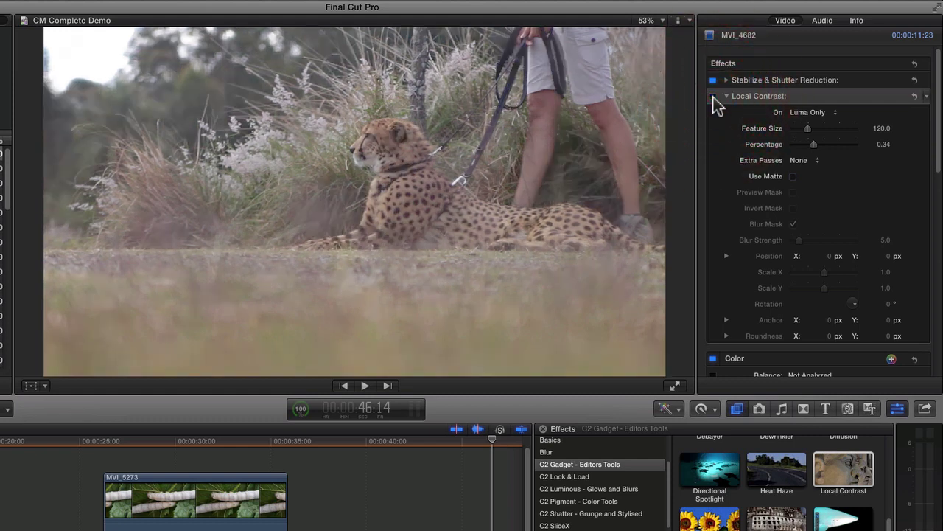
click(713, 97)
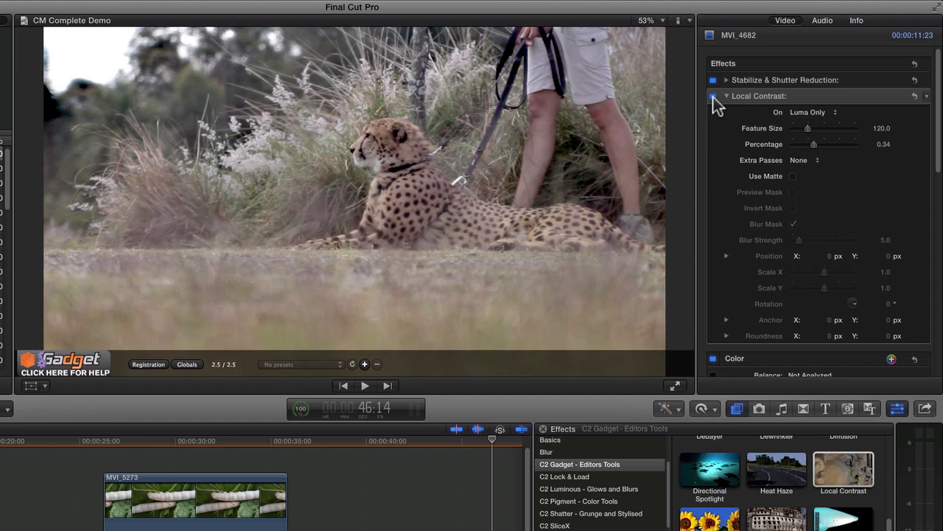
click(713, 97)
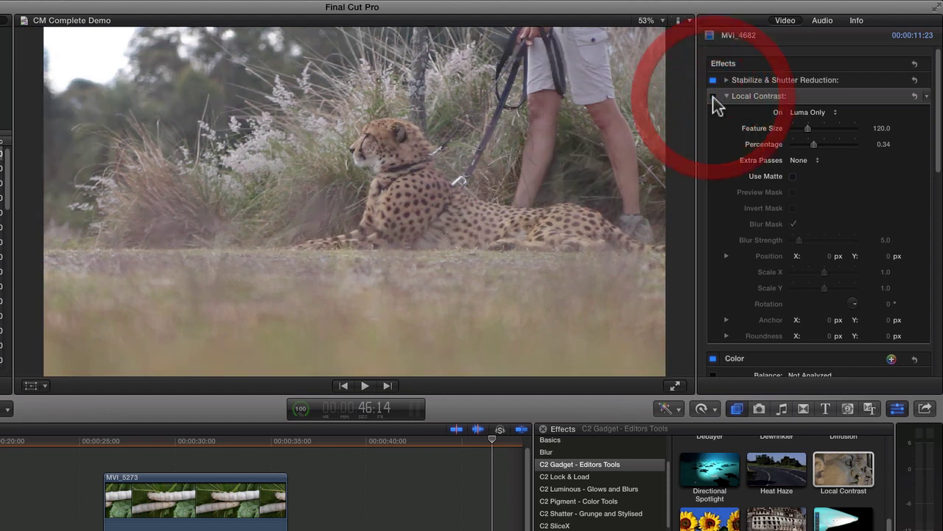
click(713, 96)
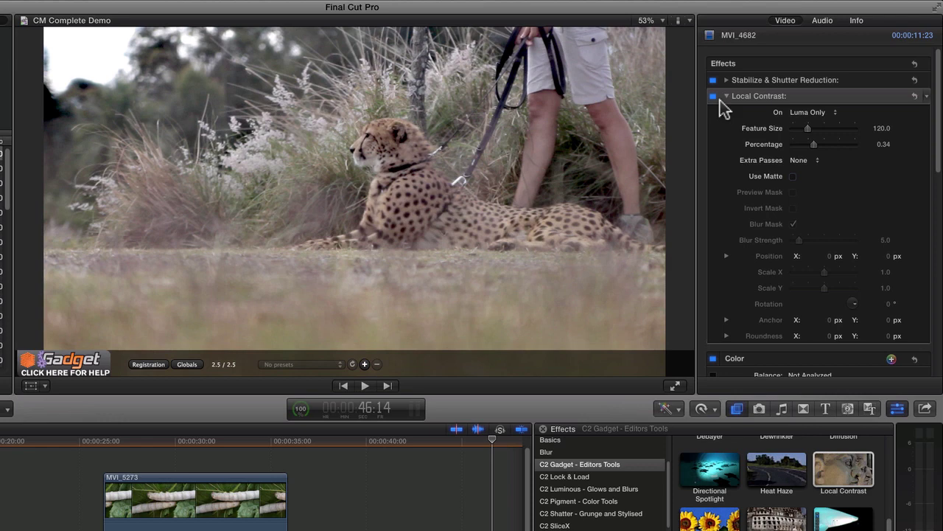
- Turn on Use Matte for Local Contrast and trace a freehand mask around the cheetah
click(794, 176)
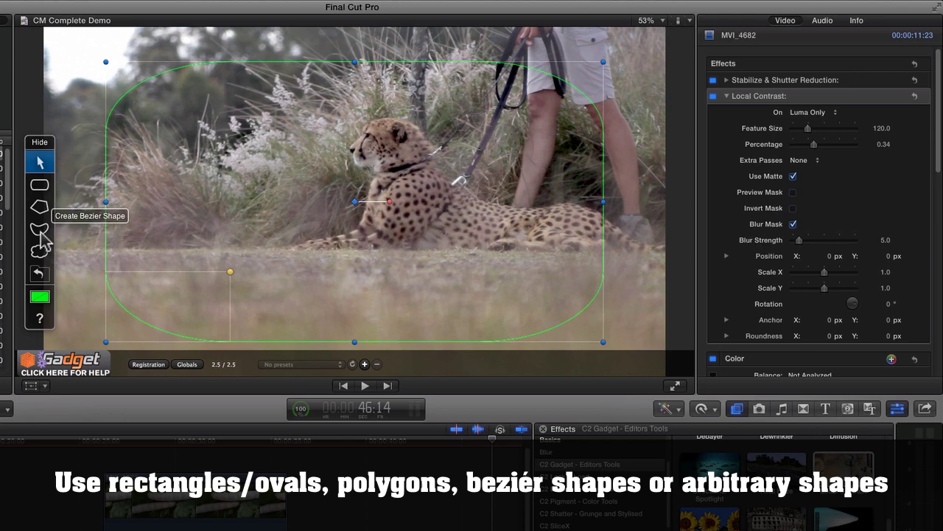
click(40, 251)
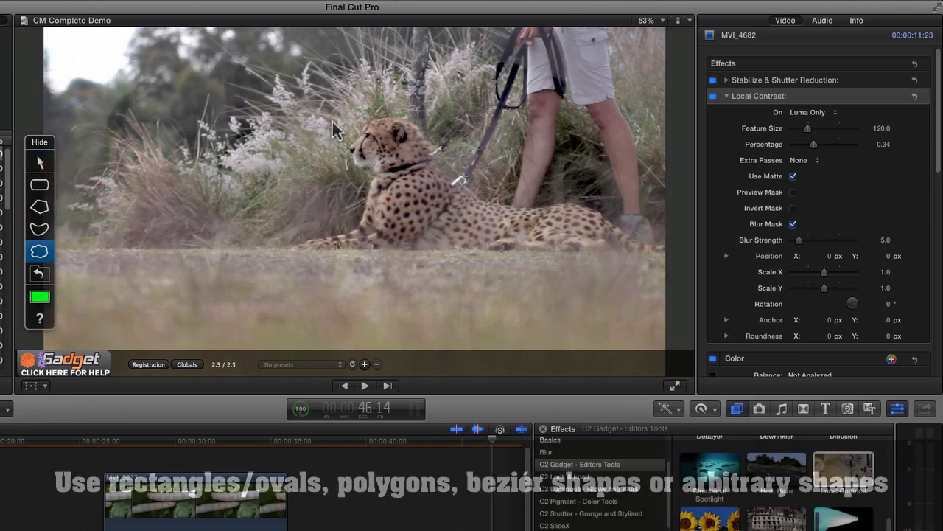
mouse_move(405, 124)
mouse_down()
mouse_move(370, 119)
mouse_move(352, 147)
mouse_move(376, 173)
mouse_move(359, 229)
mouse_move(297, 243)
mouse_move(301, 255)
mouse_move(664, 251)
mouse_move(596, 209)
mouse_move(512, 208)
mouse_move(470, 187)
mouse_move(414, 129)
mouse_move(369, 126)
mouse_up()
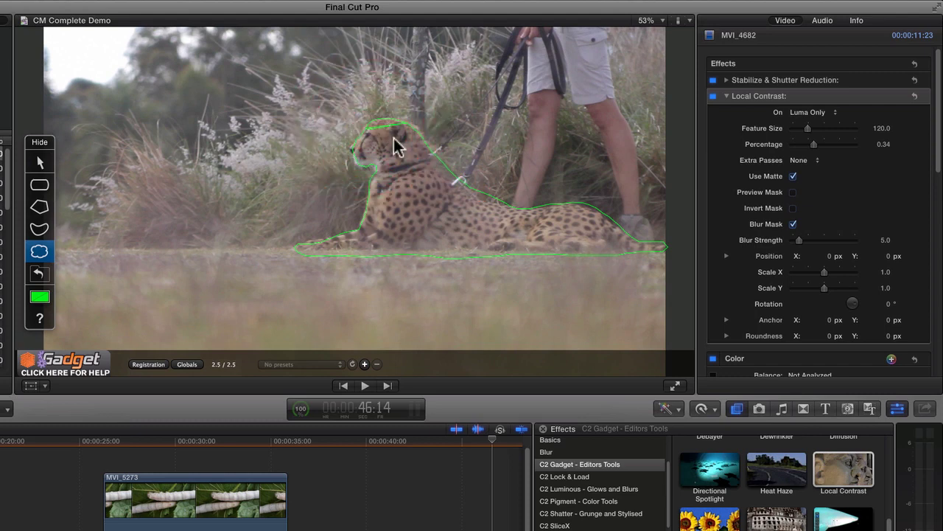
click(395, 136)
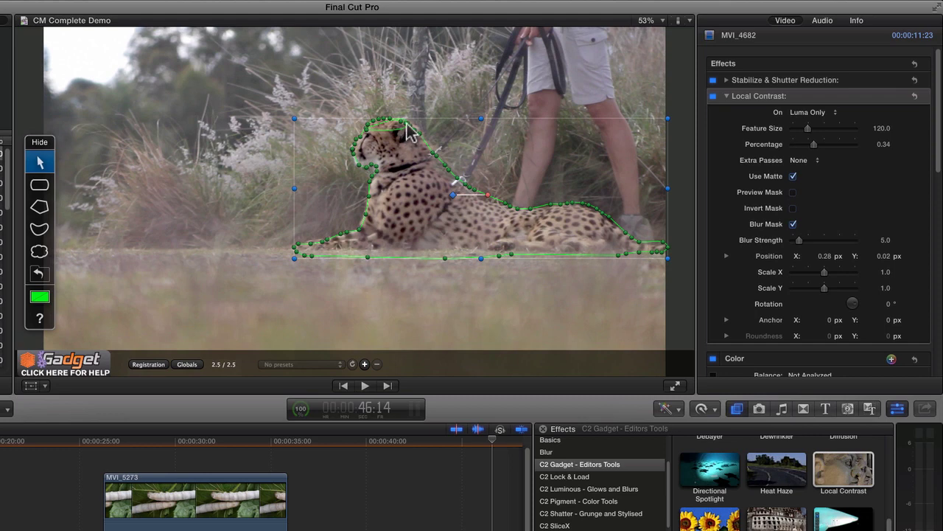
- Adjust the mask point at the cheetah's head, then hide the mask overlay in the viewer
right_click(403, 123)
click(429, 122)
right_click(403, 124)
click(421, 120)
click(833, 65)
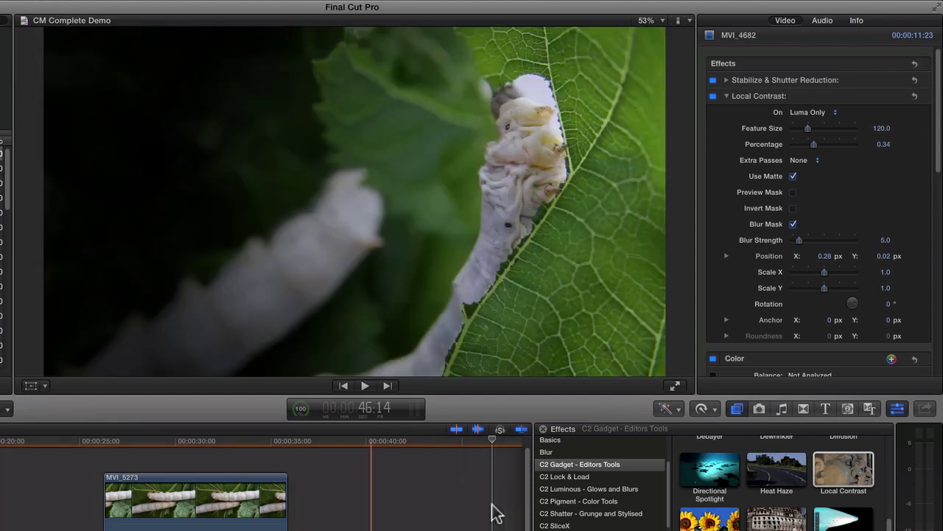
click(486, 440)
key(space)
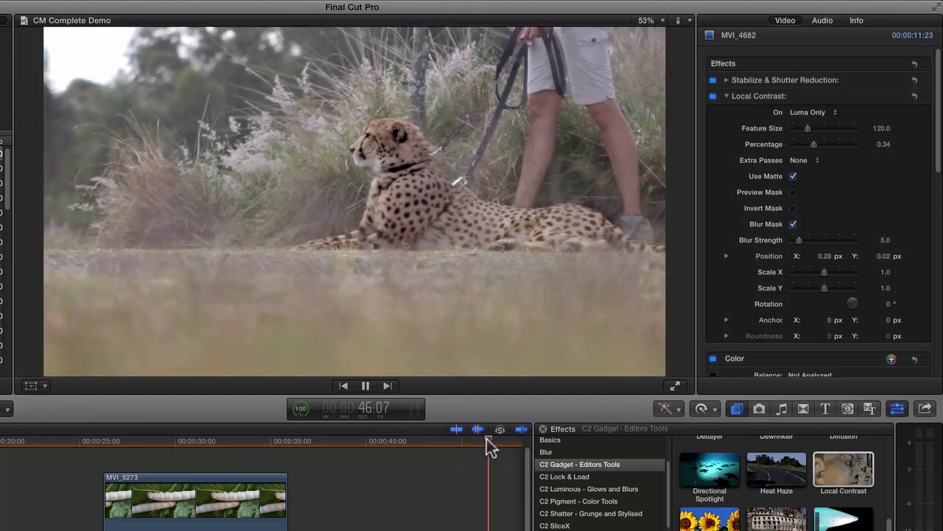
key(space)
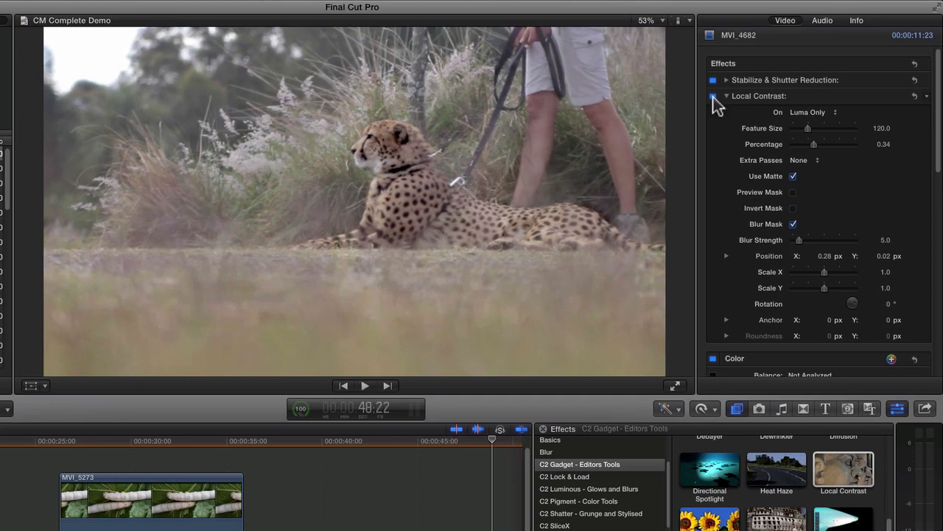
click(713, 96)
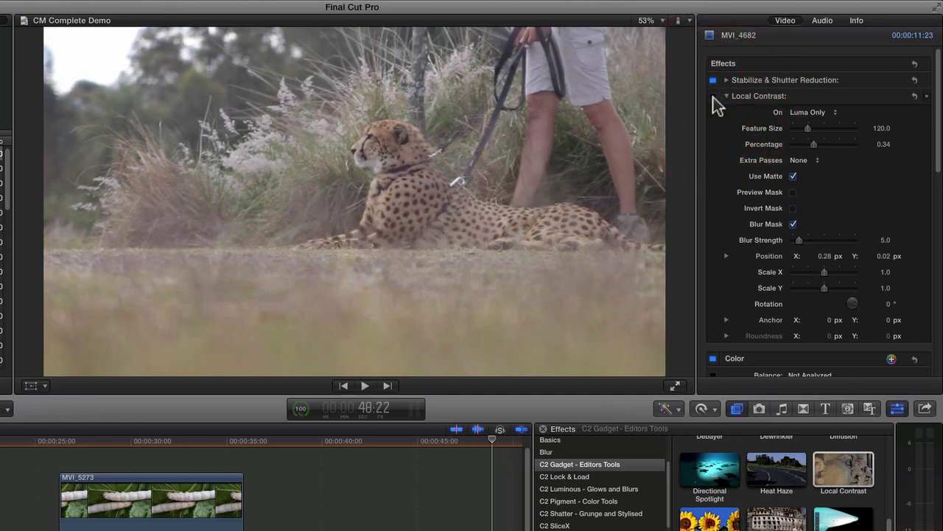
click(712, 96)
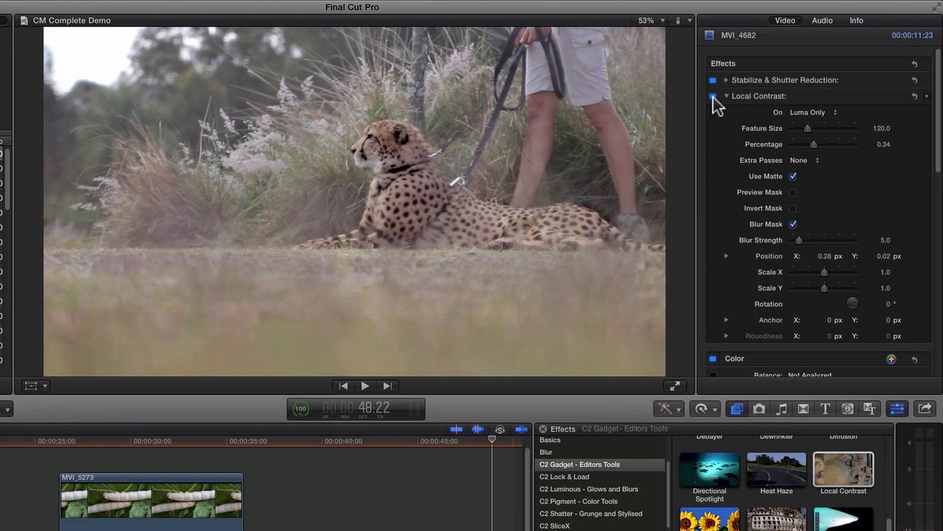
key(space)
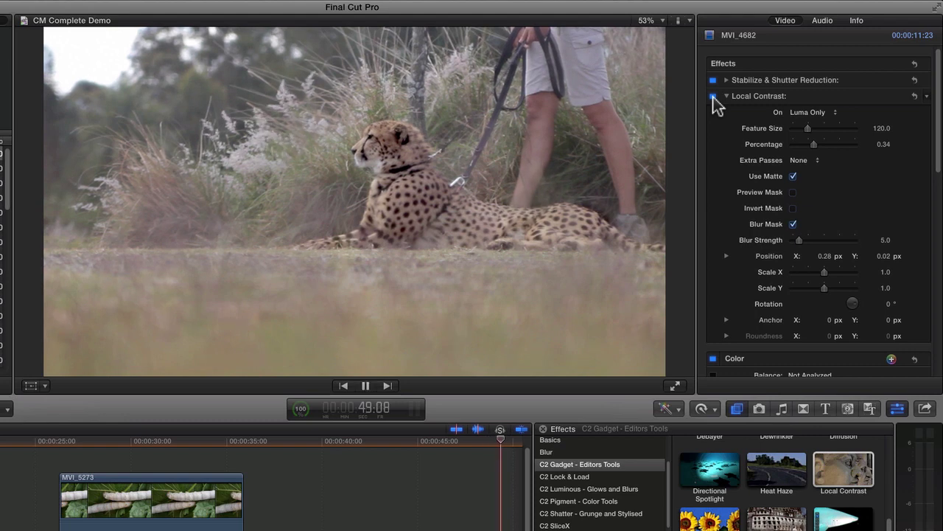